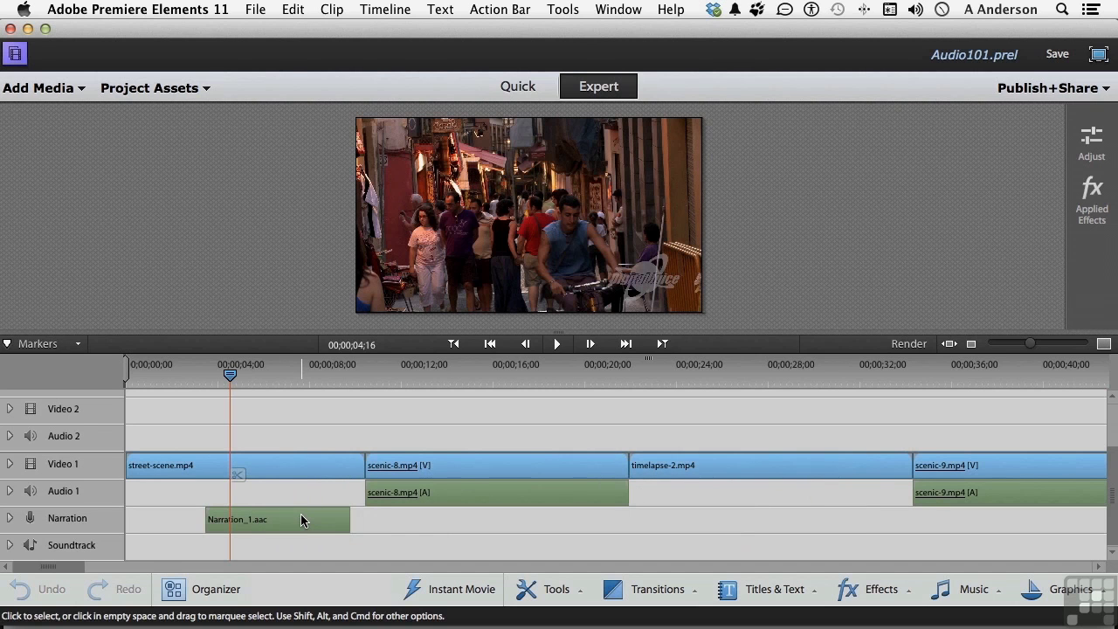
- Expand the Narration track to reveal the Narration_1.aac clip's Clip Volume line
{"action": "mouse_move", "coordinate": [301, 514]}
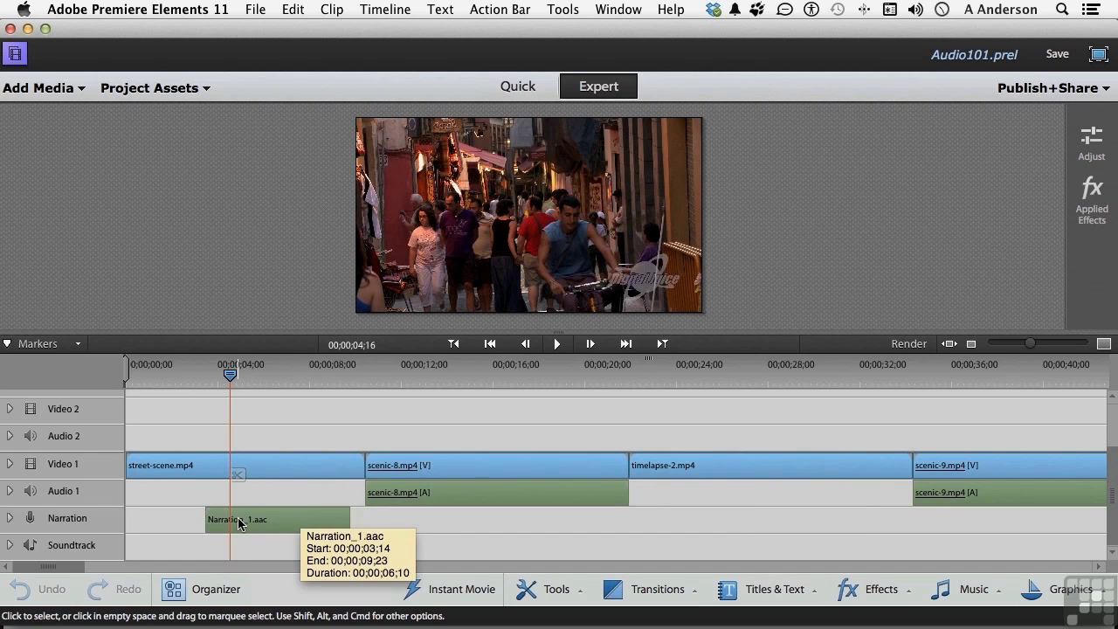
{"action": "left_click", "coordinate": [9, 520]}
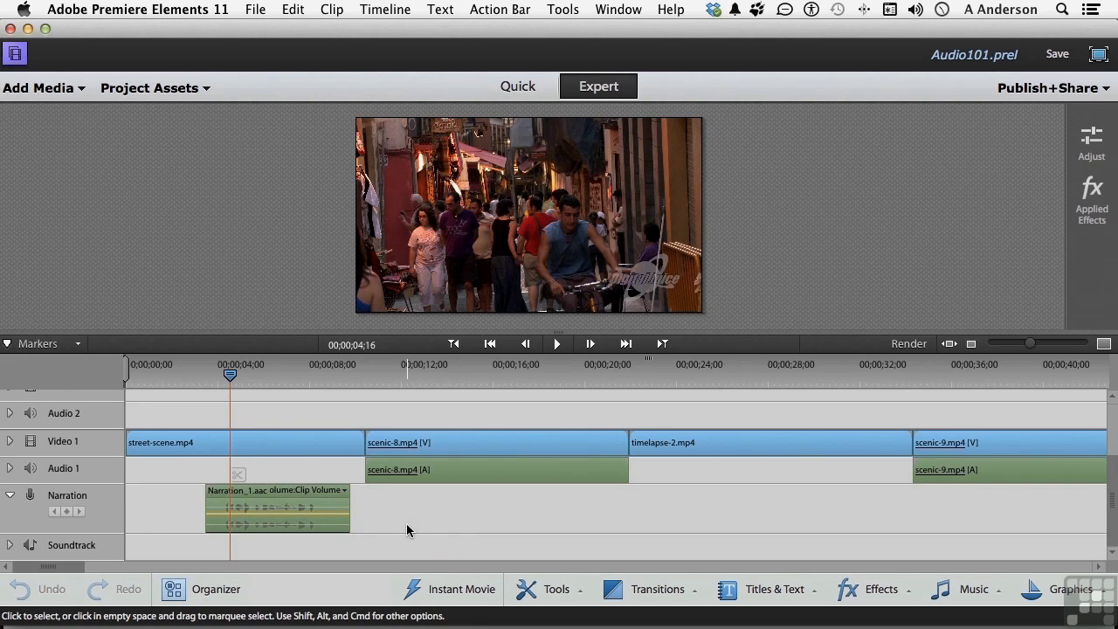
- Play the narration from about 4 seconds and stop at 00;00;09;05
{"action": "left_click_drag", "start_coordinate": [230, 374], "coordinate": [210, 373]}
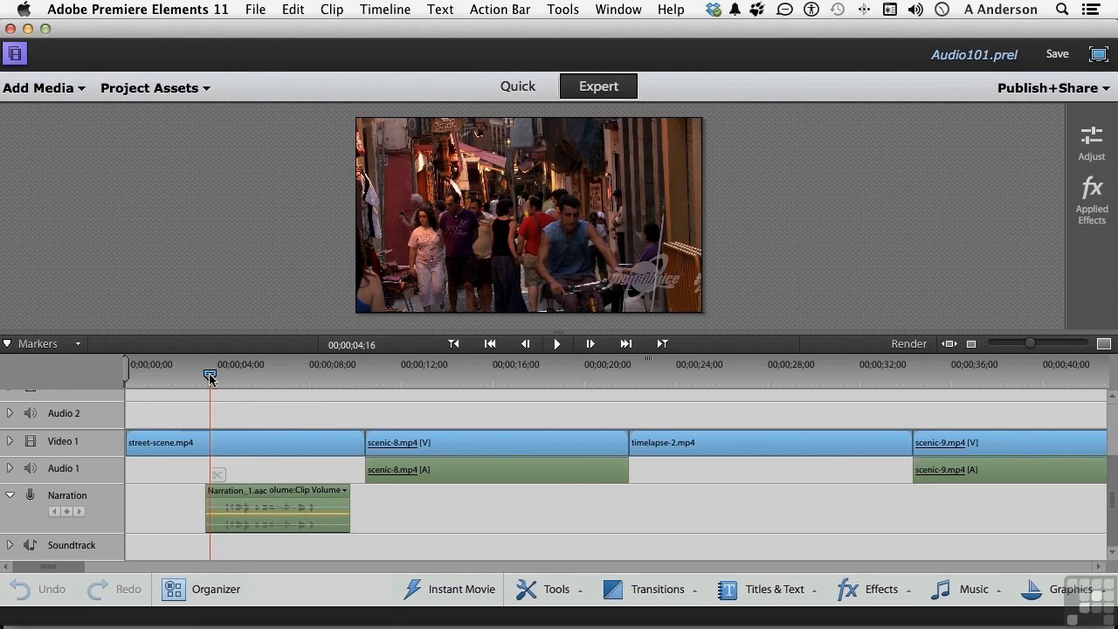
{"action": "key", "text": "space"}
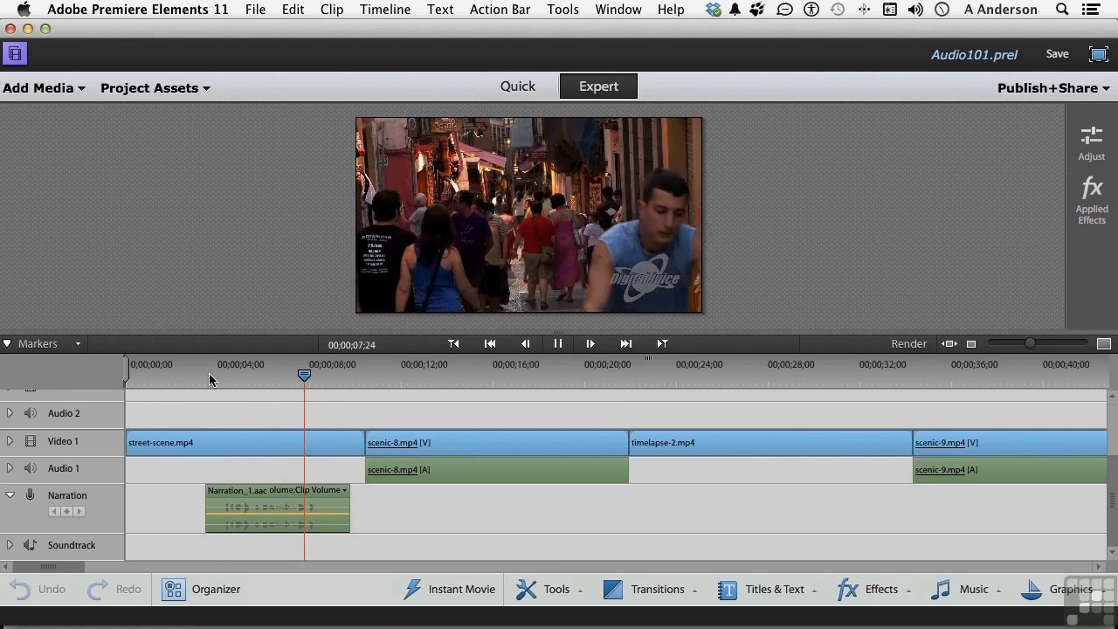
{"action": "key", "text": "space"}
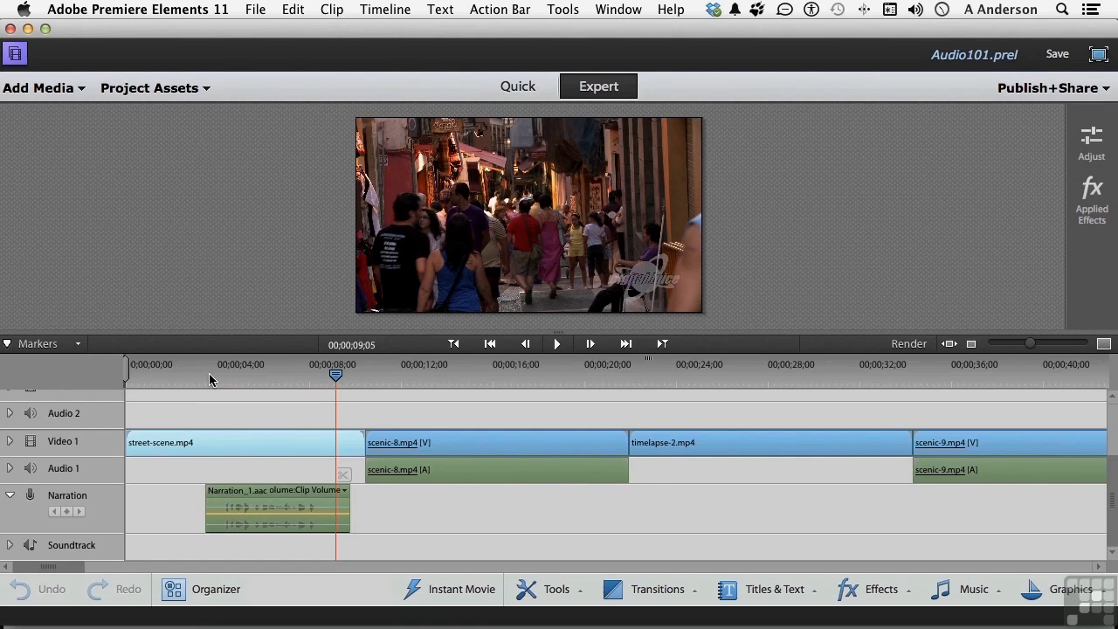
- Show the Audio Effects category in the Effects library
{"action": "left_click", "coordinate": [869, 587]}
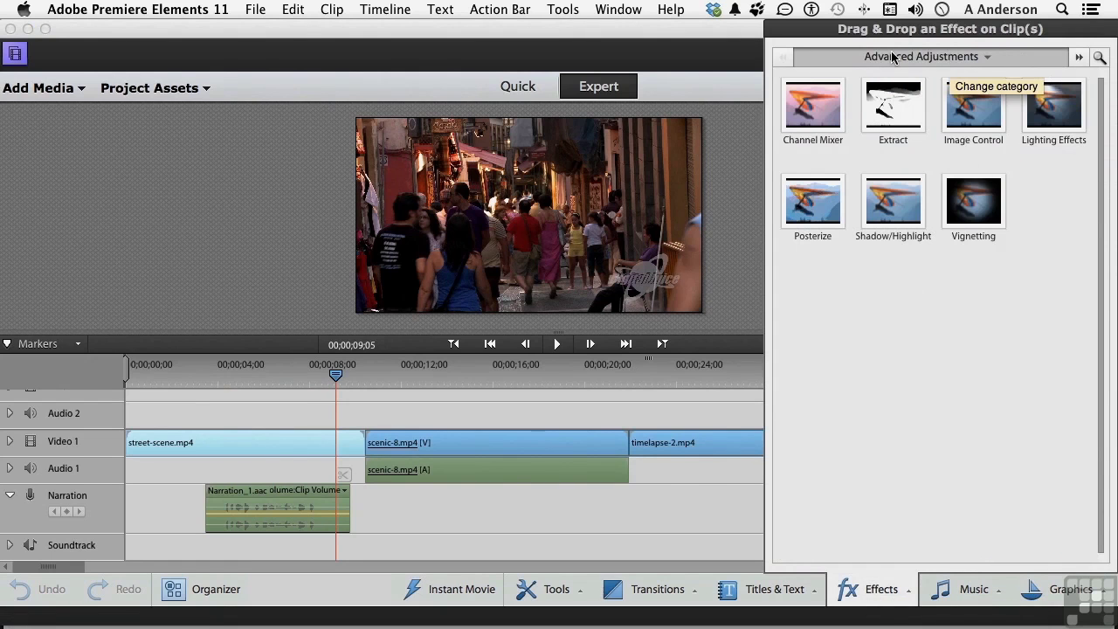
{"action": "left_click", "coordinate": [894, 57]}
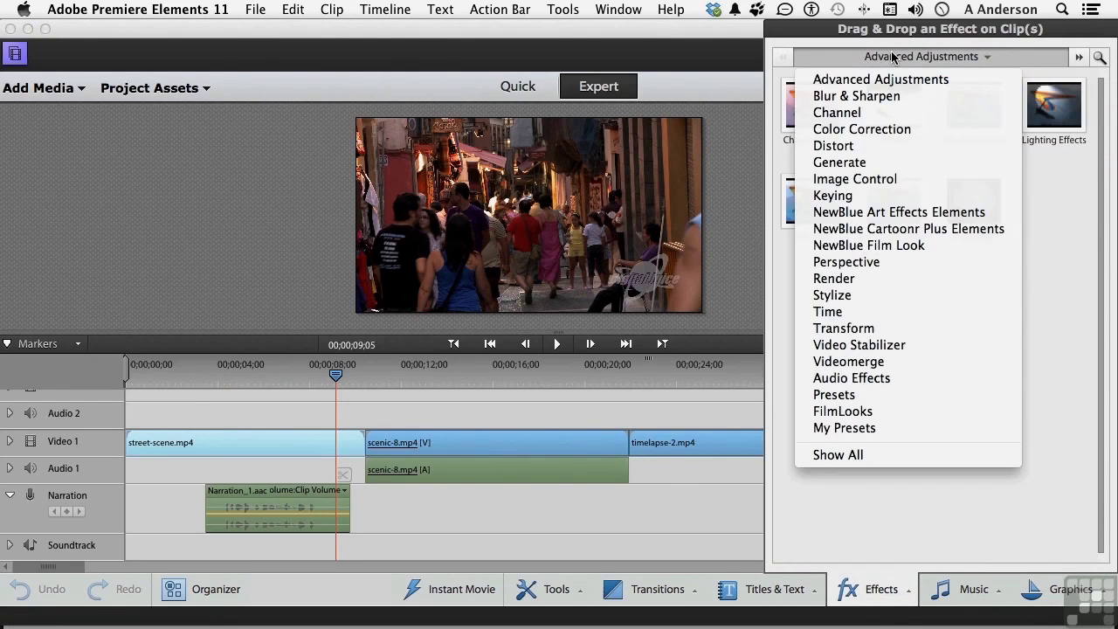
{"action": "left_click", "coordinate": [866, 387]}
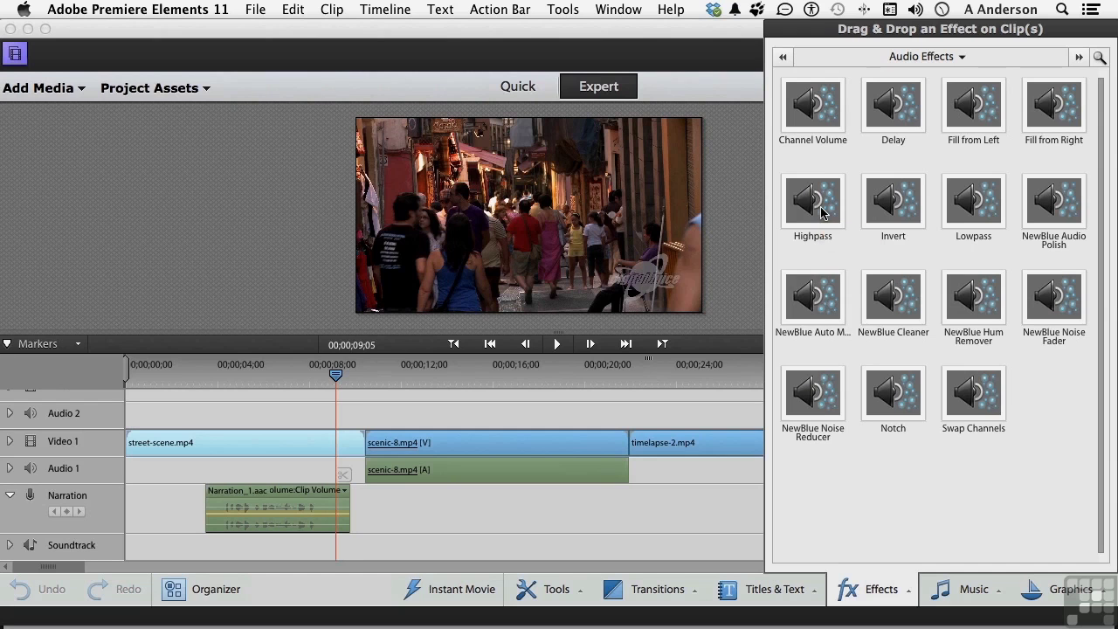
- Apply Highpass to Narration_1.aac and play it back from about 4 seconds
{"action": "left_click_drag", "start_coordinate": [821, 212], "coordinate": [275, 522]}
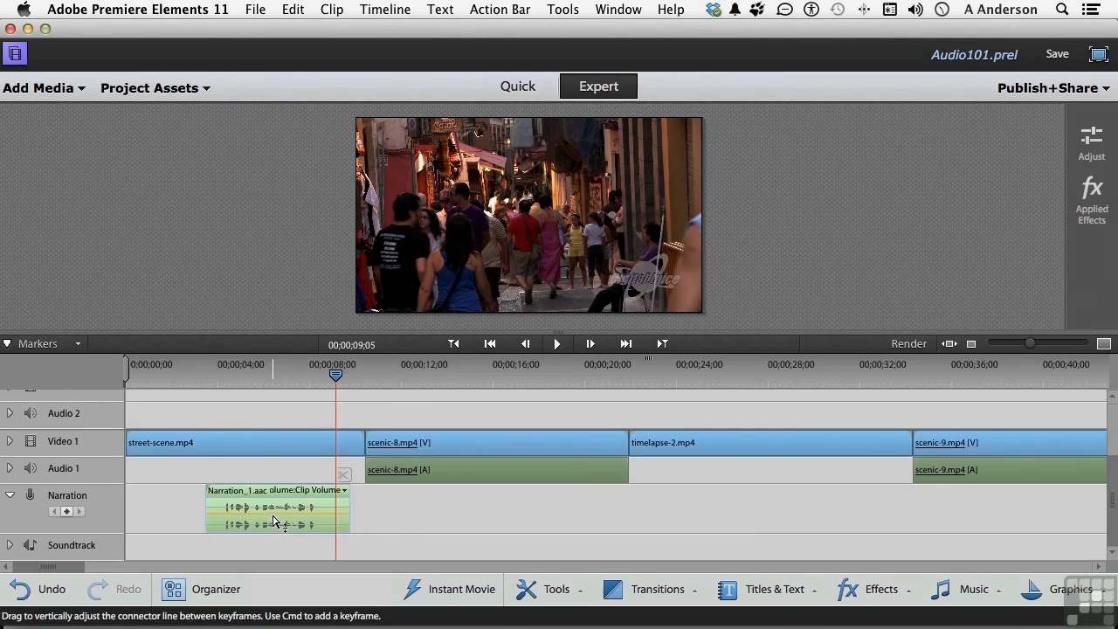
{"action": "left_click", "coordinate": [221, 374]}
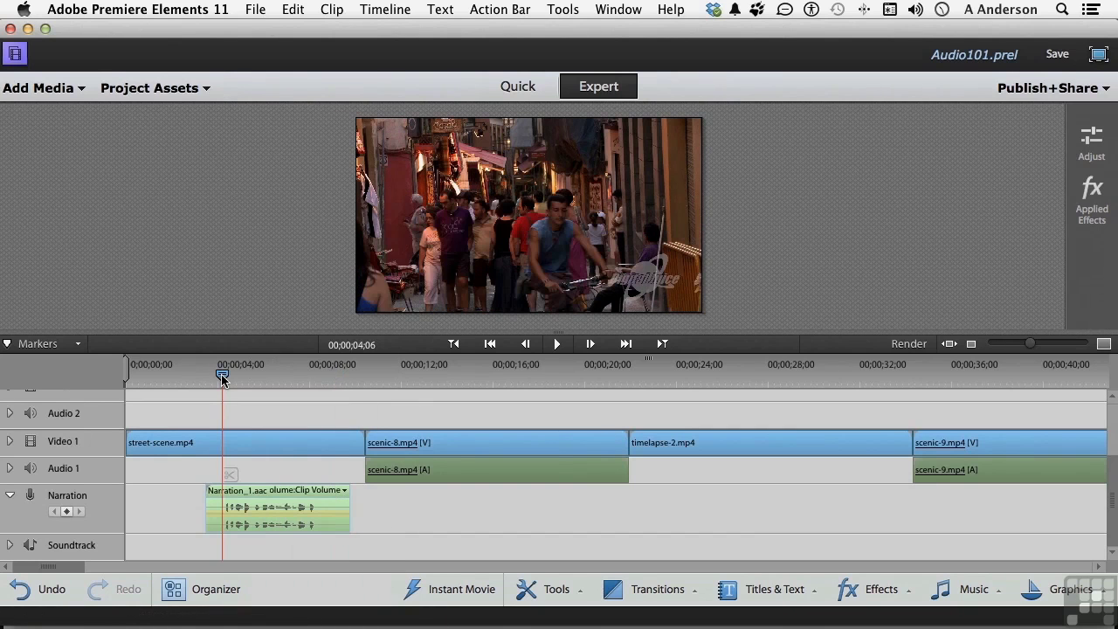
{"action": "key", "text": "space"}
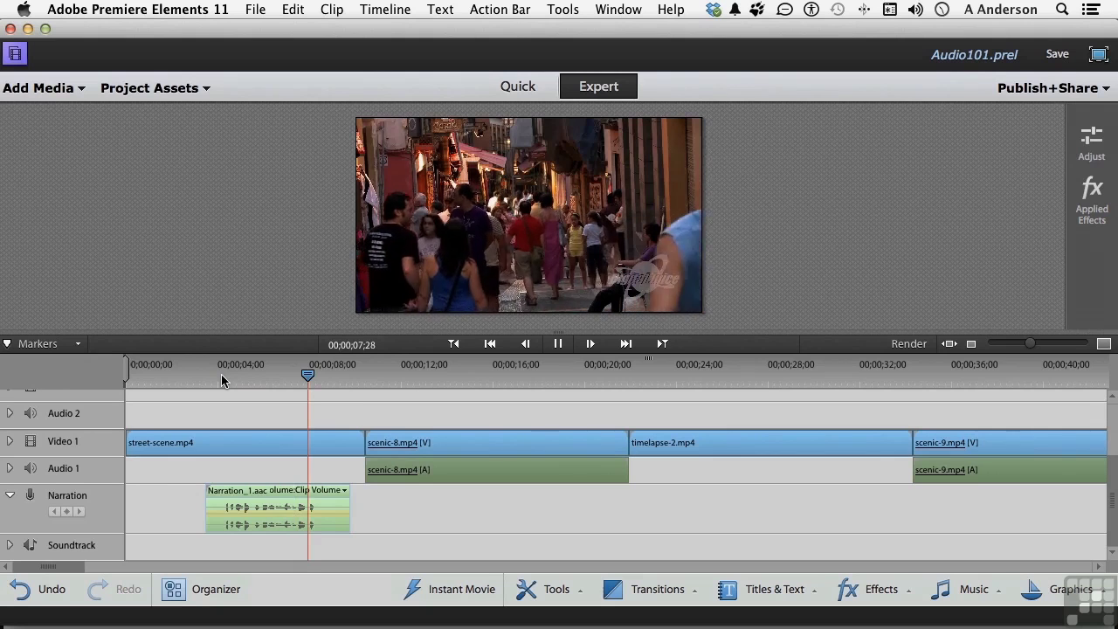
{"action": "key", "text": "space"}
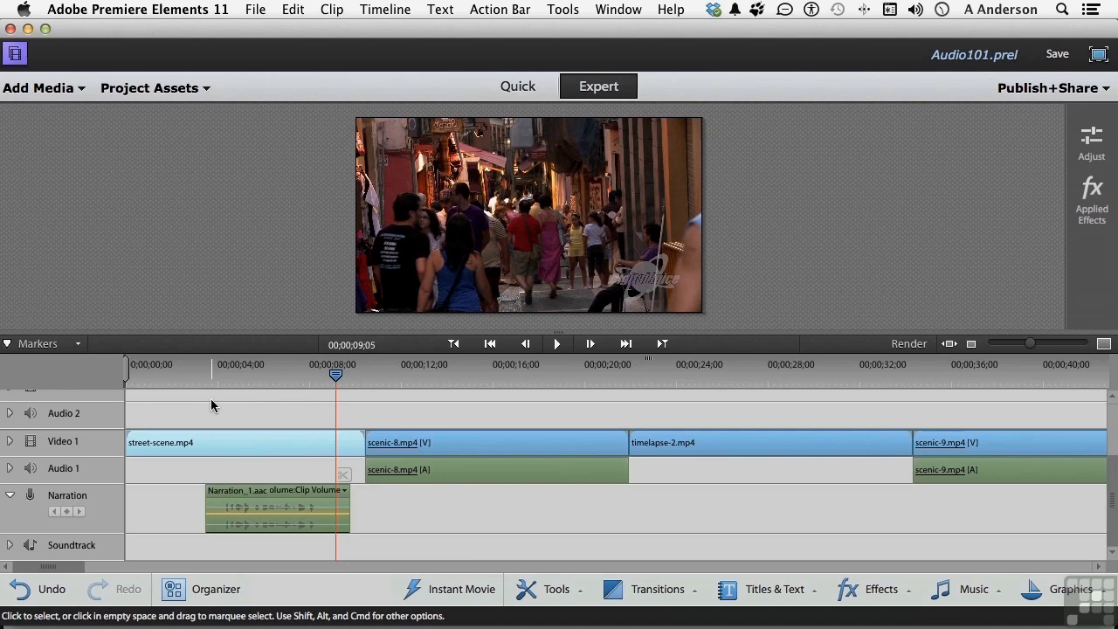
- Lower the Highpass cutoff to about 9 Hz and preview from 4 seconds
{"action": "left_click", "coordinate": [297, 520]}
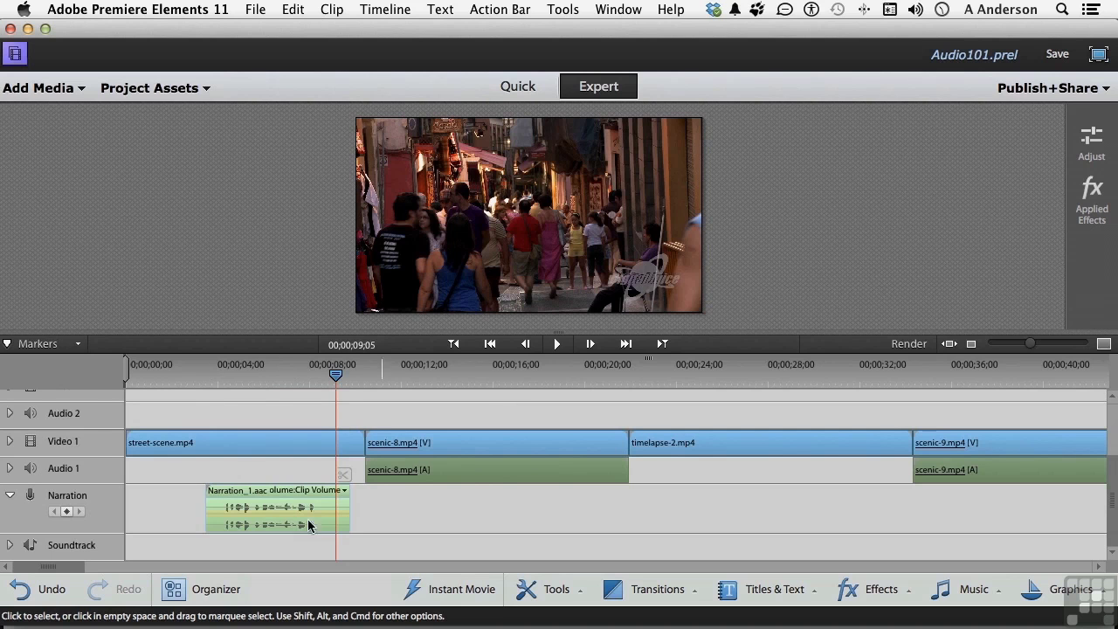
{"action": "left_click", "coordinate": [1092, 199]}
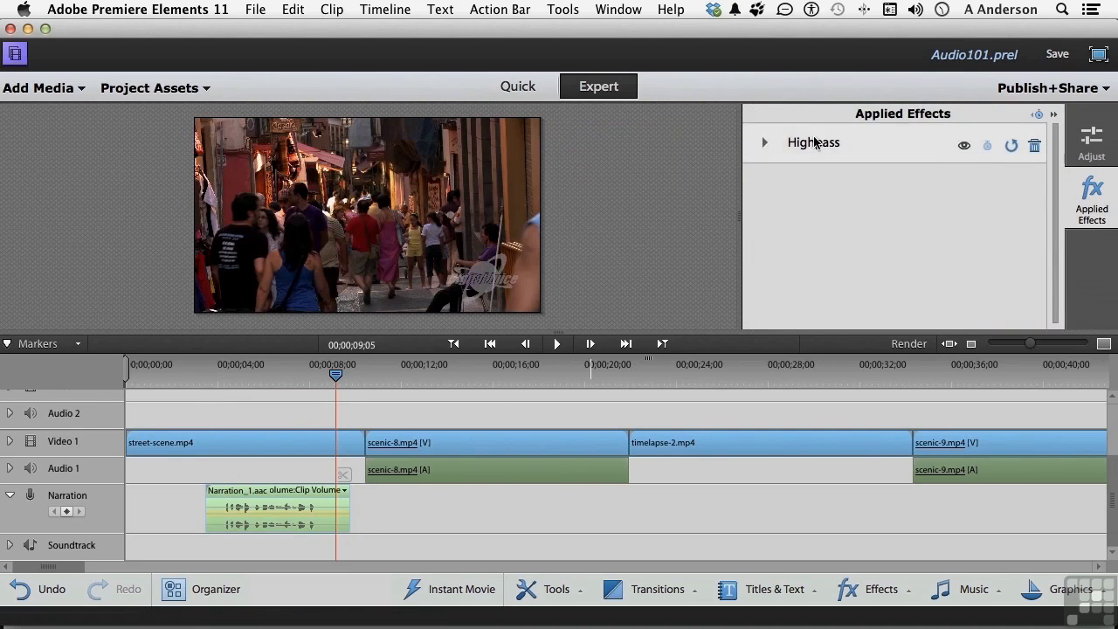
{"action": "left_click", "coordinate": [764, 143]}
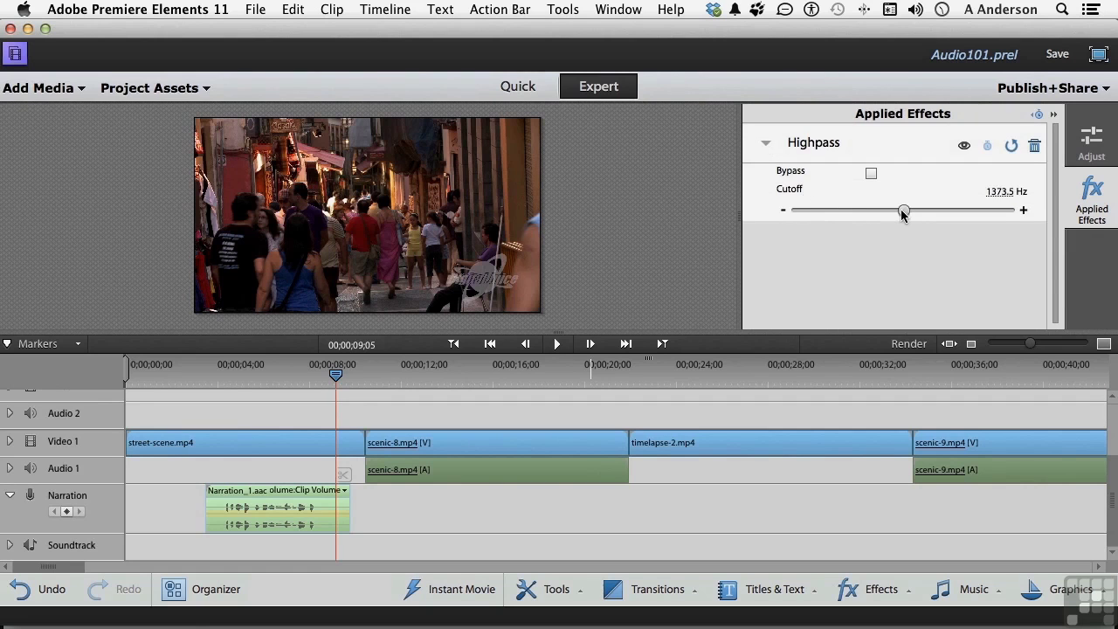
{"action": "left_click_drag", "start_coordinate": [901, 209], "coordinate": [813, 213]}
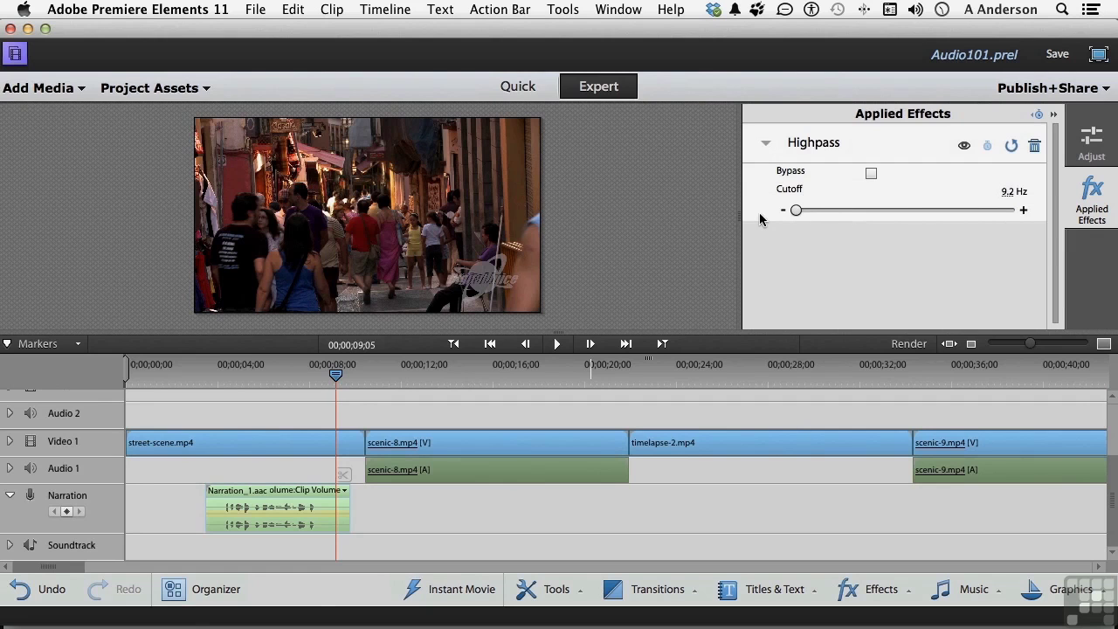
{"action": "left_click", "coordinate": [225, 370]}
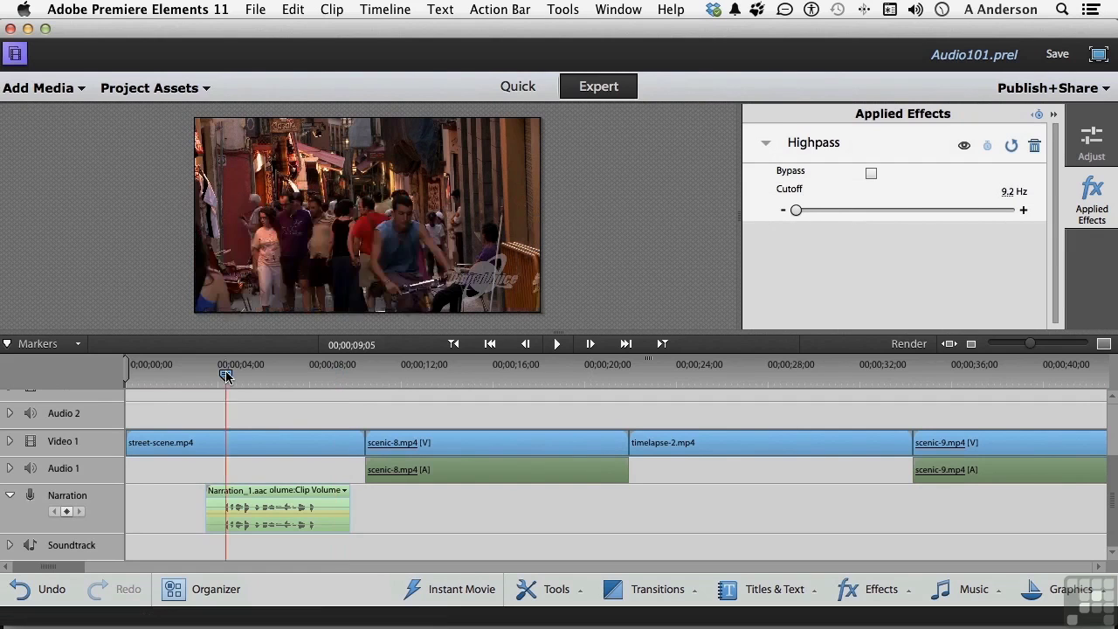
{"action": "key", "text": "space"}
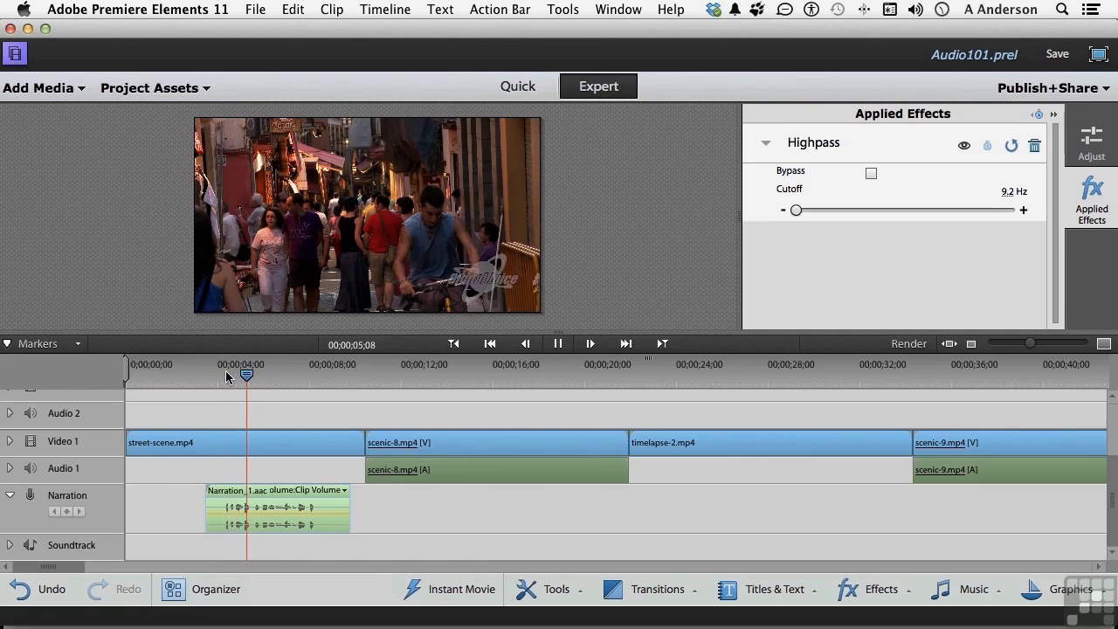
{"action": "key", "text": "space"}
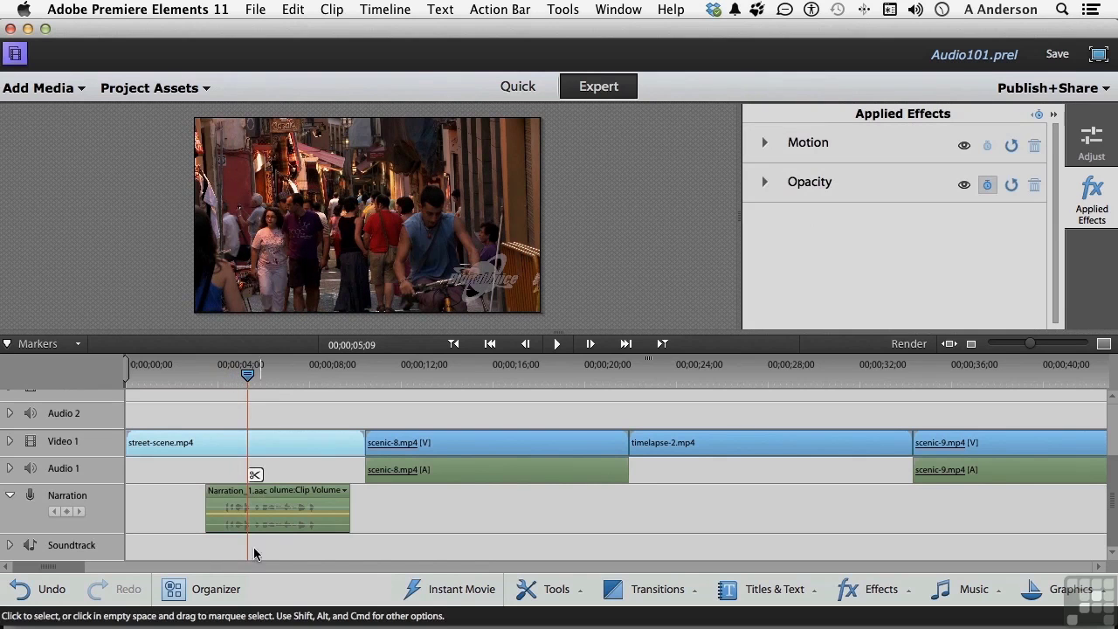
- Raise the Highpass cutoff to 15262.8 Hz and preview from 4 seconds
{"action": "left_click", "coordinate": [291, 521]}
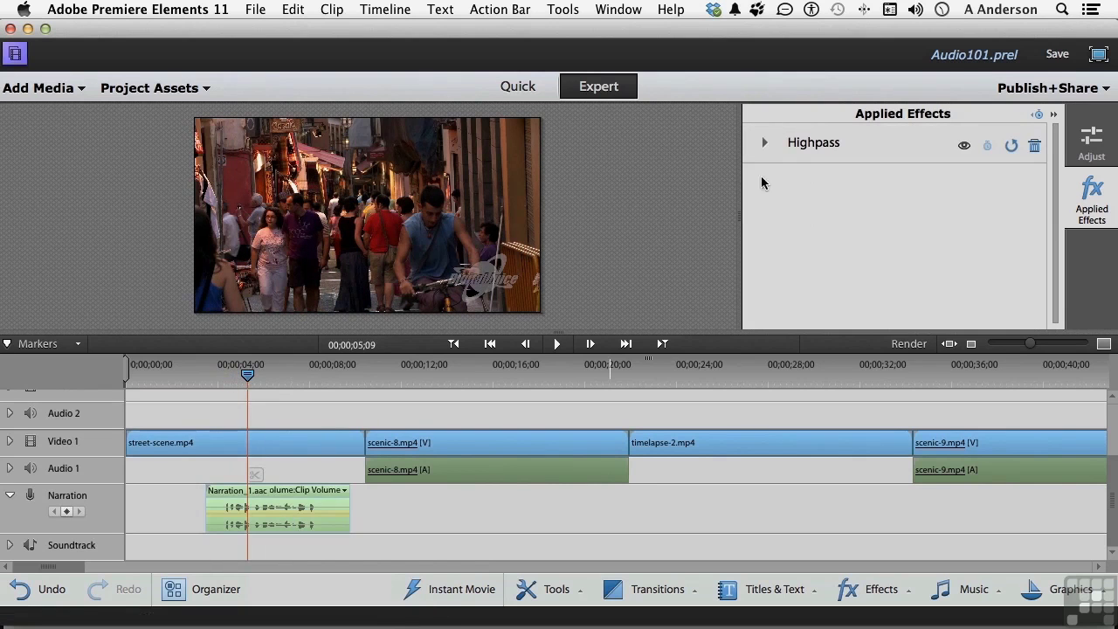
{"action": "left_click", "coordinate": [765, 146]}
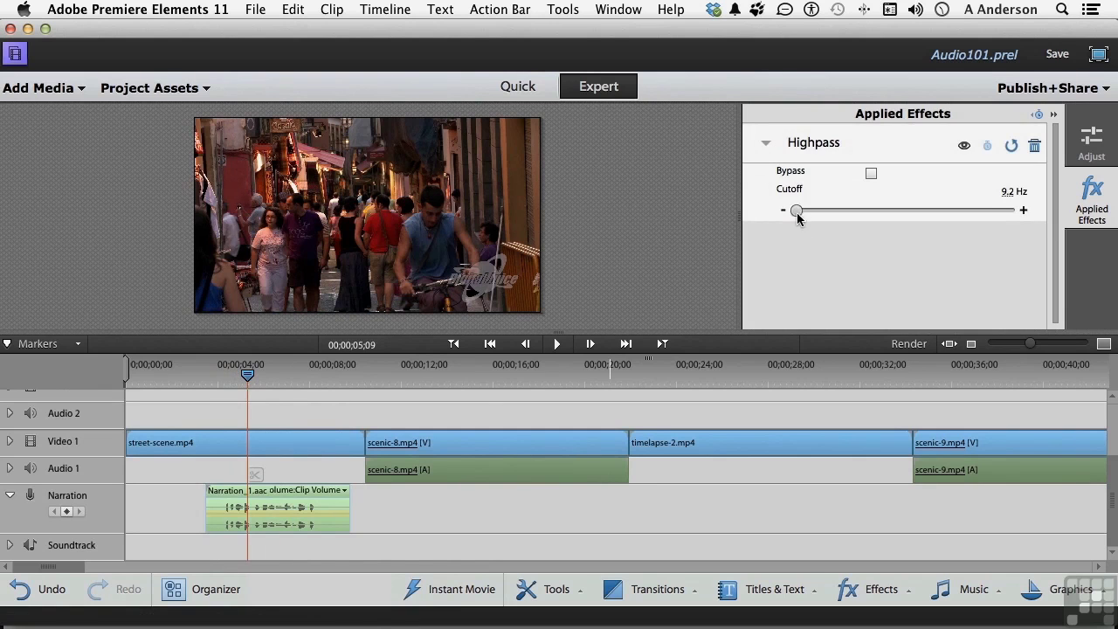
{"action": "left_click_drag", "start_coordinate": [795, 211], "coordinate": [993, 214]}
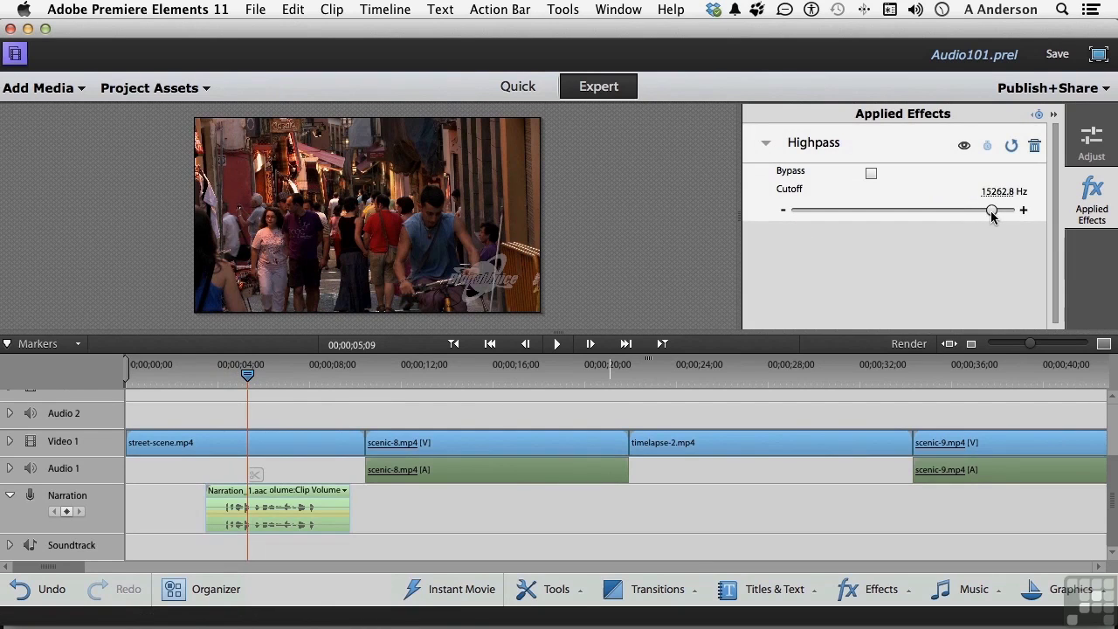
{"action": "left_click", "coordinate": [217, 367]}
{"action": "key", "text": "space"}
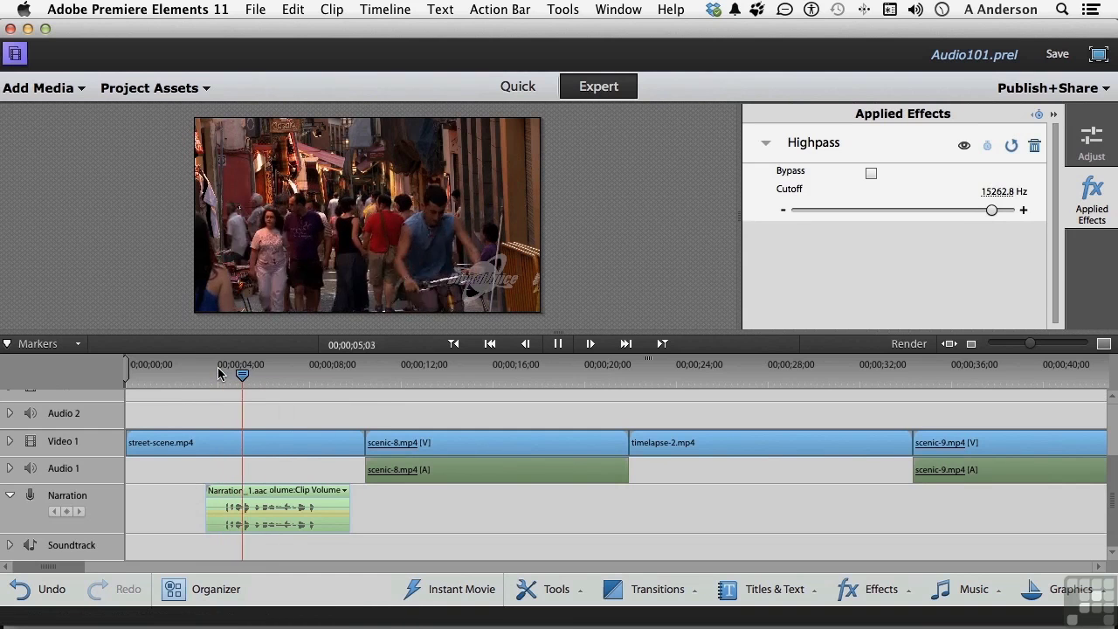
{"action": "key", "text": "space"}
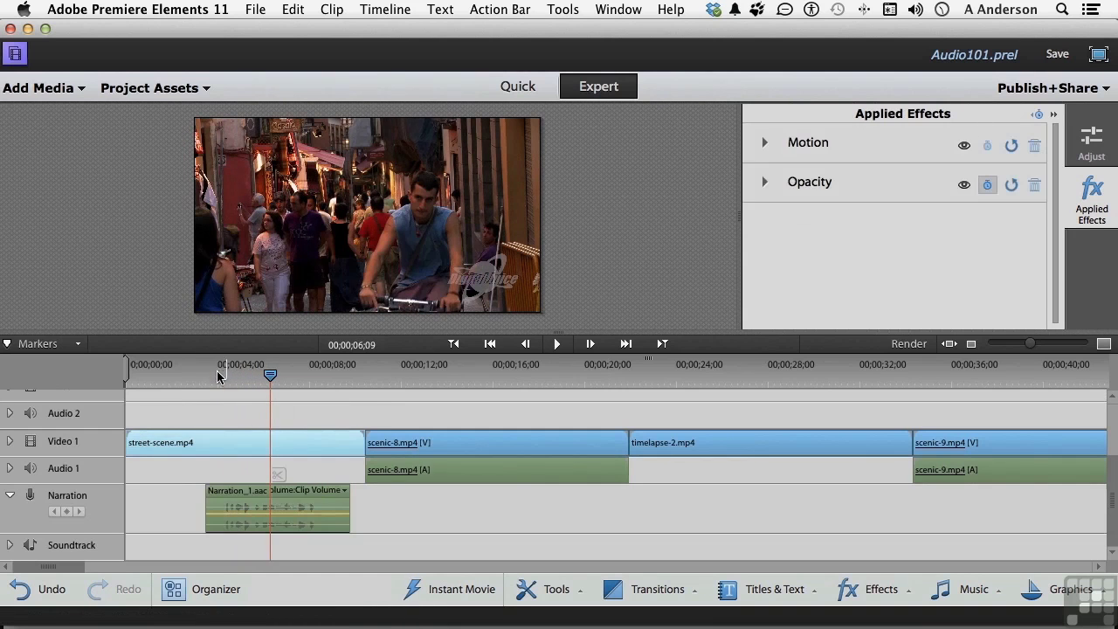
- Set the Highpass cutoff to about 1032 Hz, then delete the Highpass effect
{"action": "left_click", "coordinate": [284, 524]}
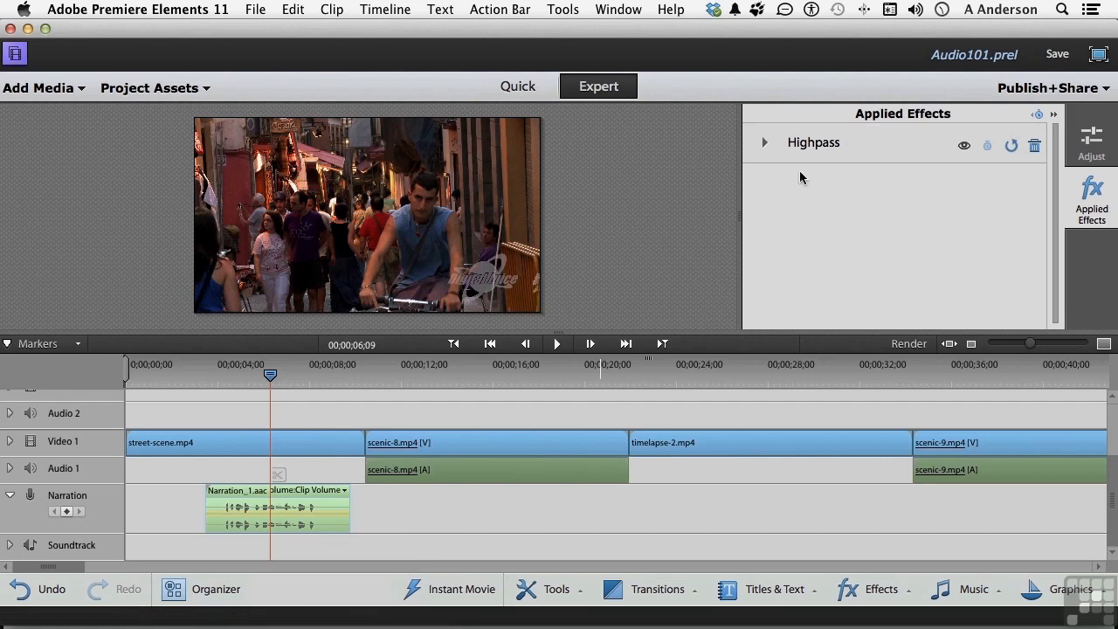
{"action": "left_click", "coordinate": [765, 143]}
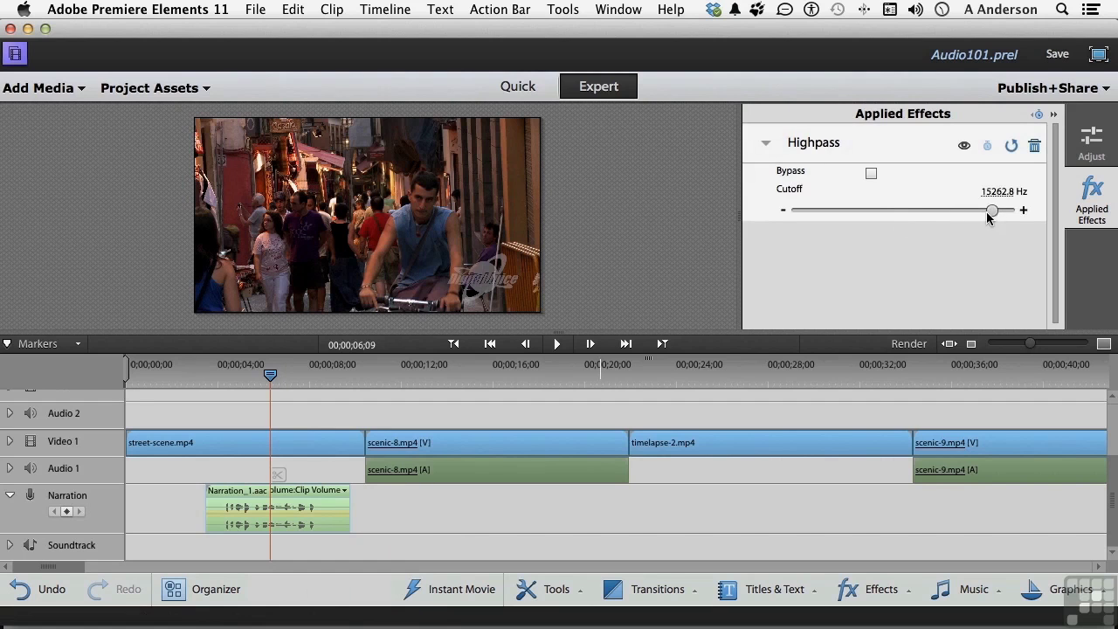
{"action": "left_click_drag", "start_coordinate": [987, 212], "coordinate": [897, 212]}
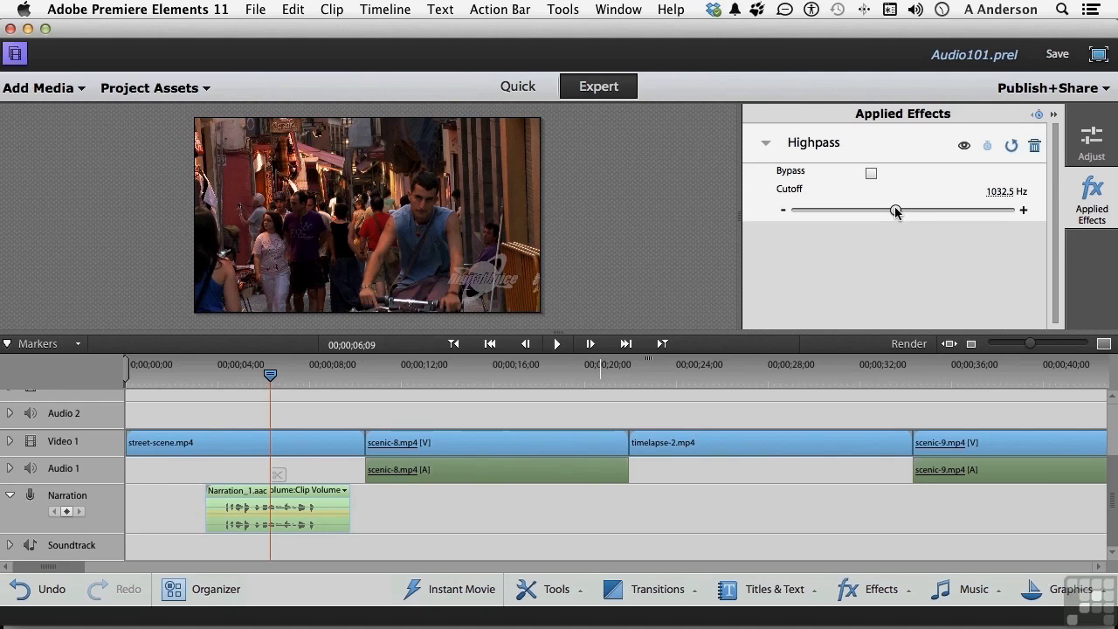
{"action": "left_click", "coordinate": [1033, 145]}
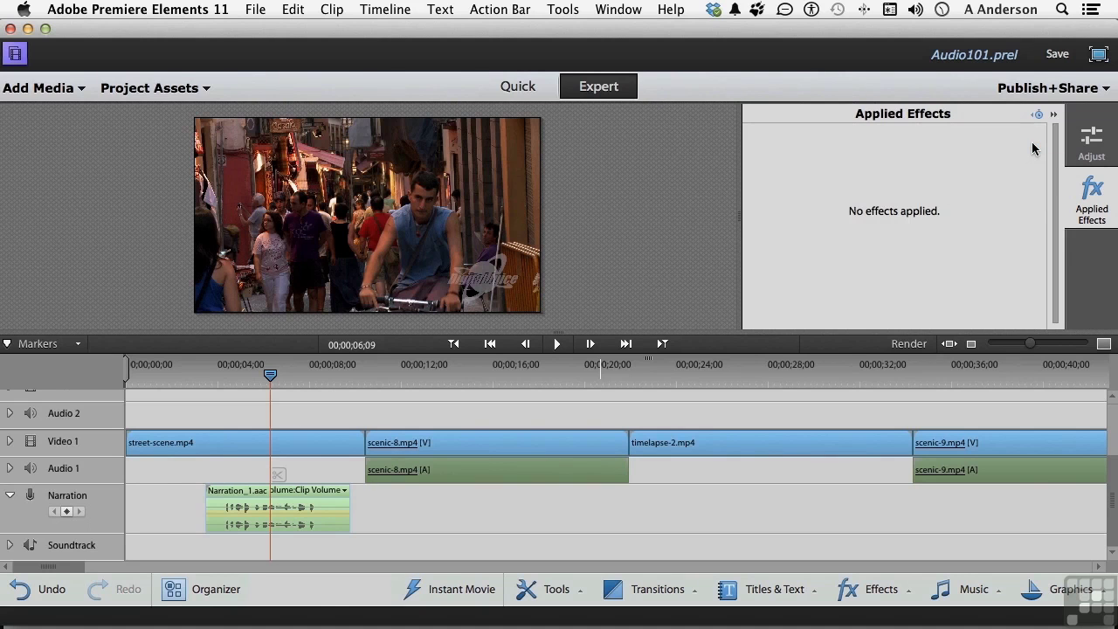
- Reopen the Effects library to the Audio Effects list with Fill from Left and Highpass
{"action": "left_click", "coordinate": [874, 590]}
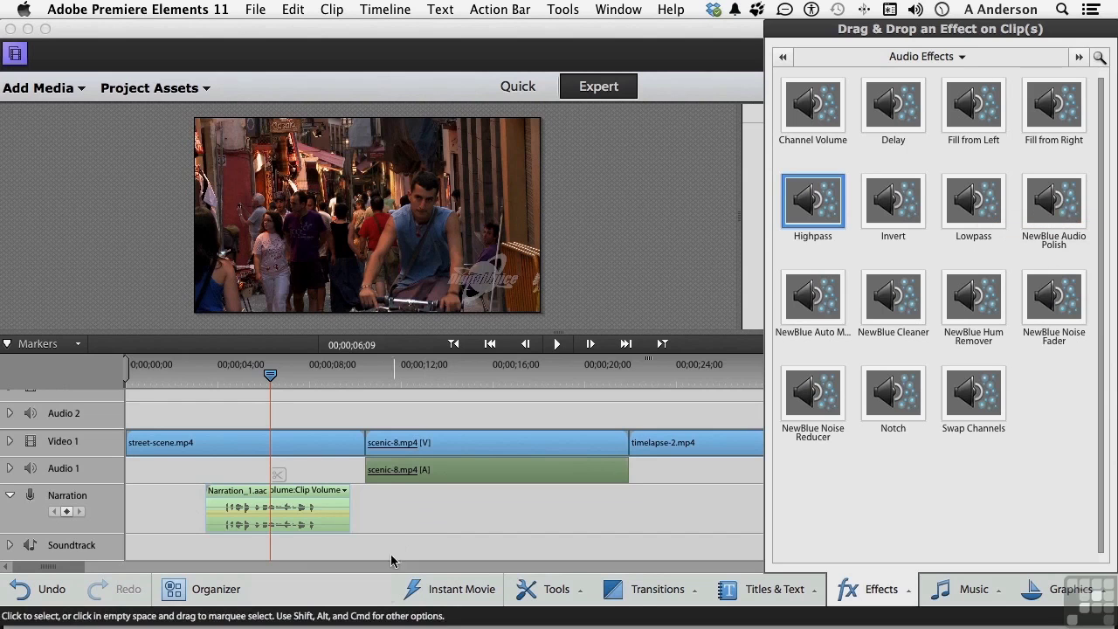
- Preview the 8-10 second passage twice, then select the Narration clip
{"action": "left_click", "coordinate": [316, 375]}
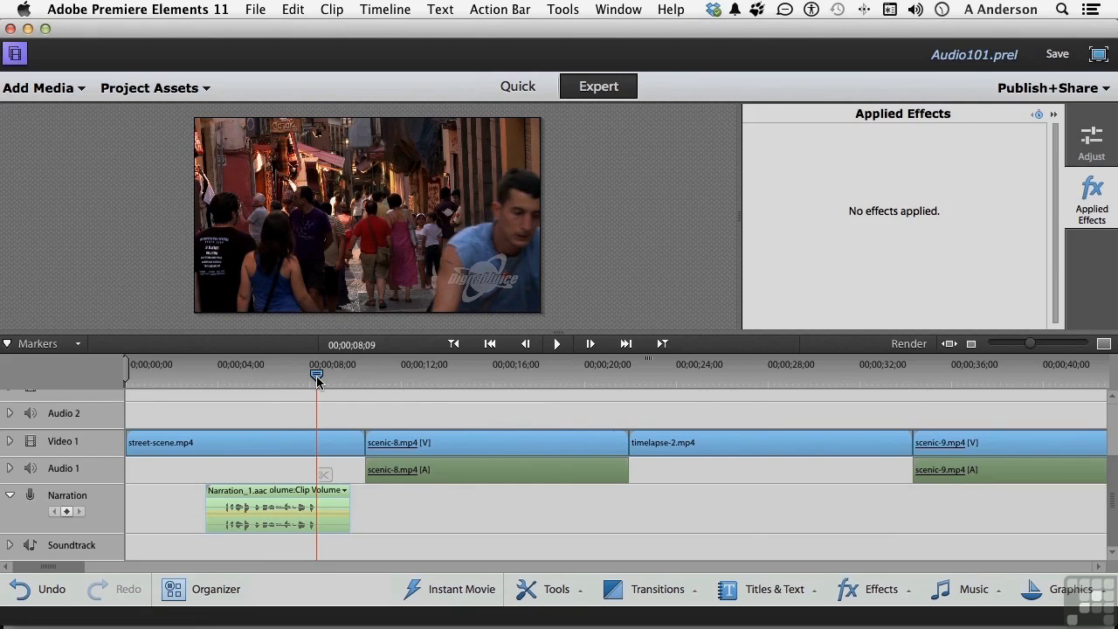
{"action": "key", "text": "space"}
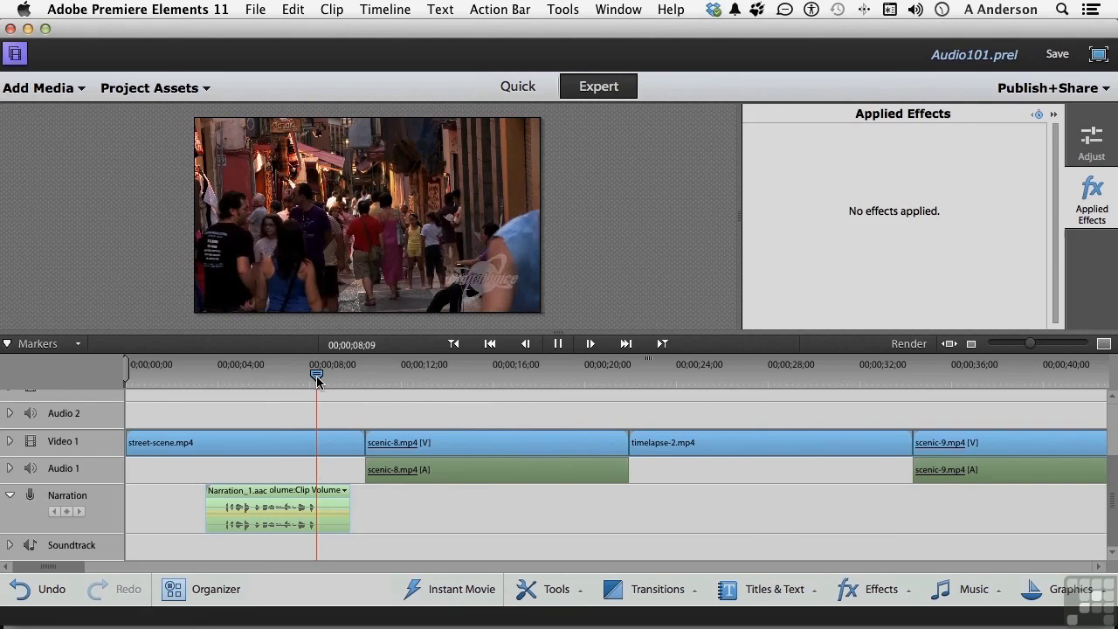
{"action": "key", "text": "space"}
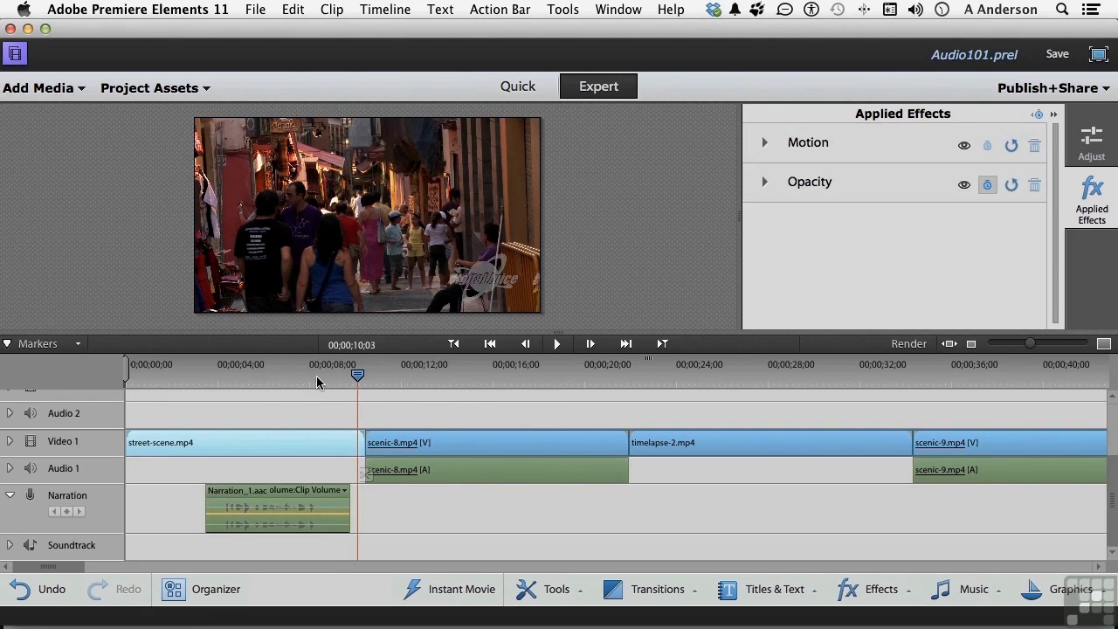
{"action": "left_click", "coordinate": [316, 375]}
{"action": "key", "text": "space"}
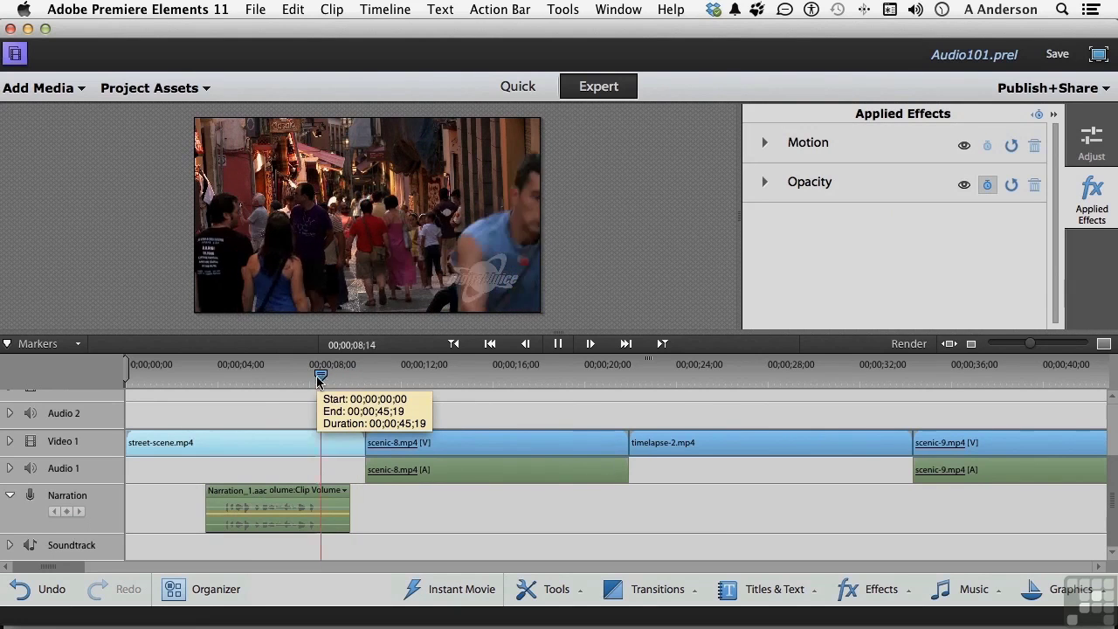
{"action": "key", "text": "space"}
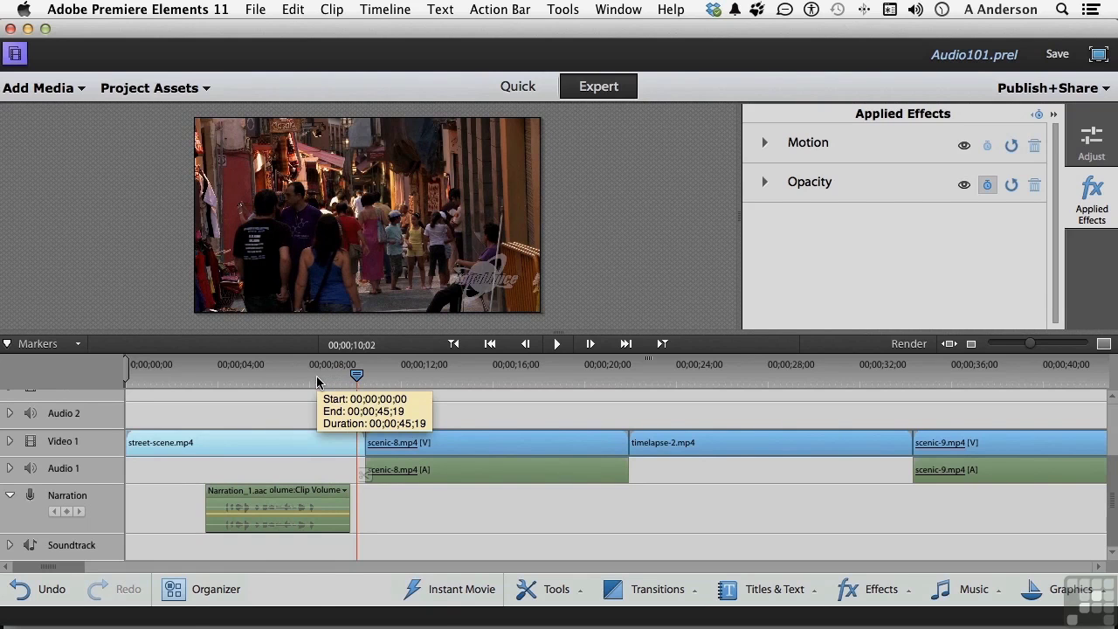
{"action": "left_click", "coordinate": [323, 520]}
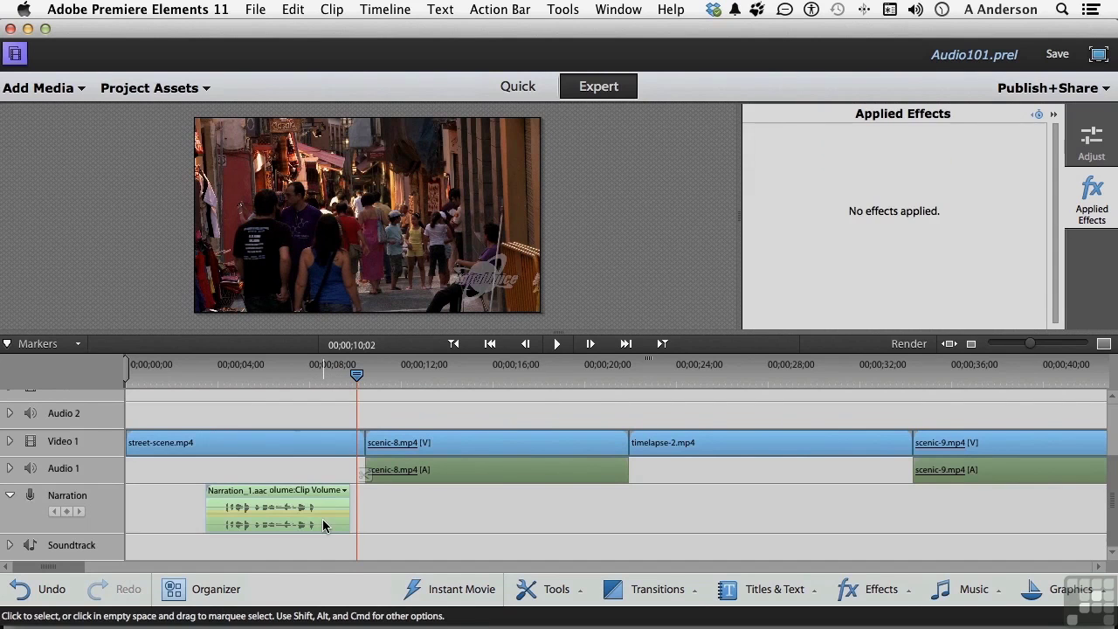
- Apply NewBlue Audio Polish to the Narration clip and keep its Remove Noise preset
{"action": "left_click", "coordinate": [870, 591]}
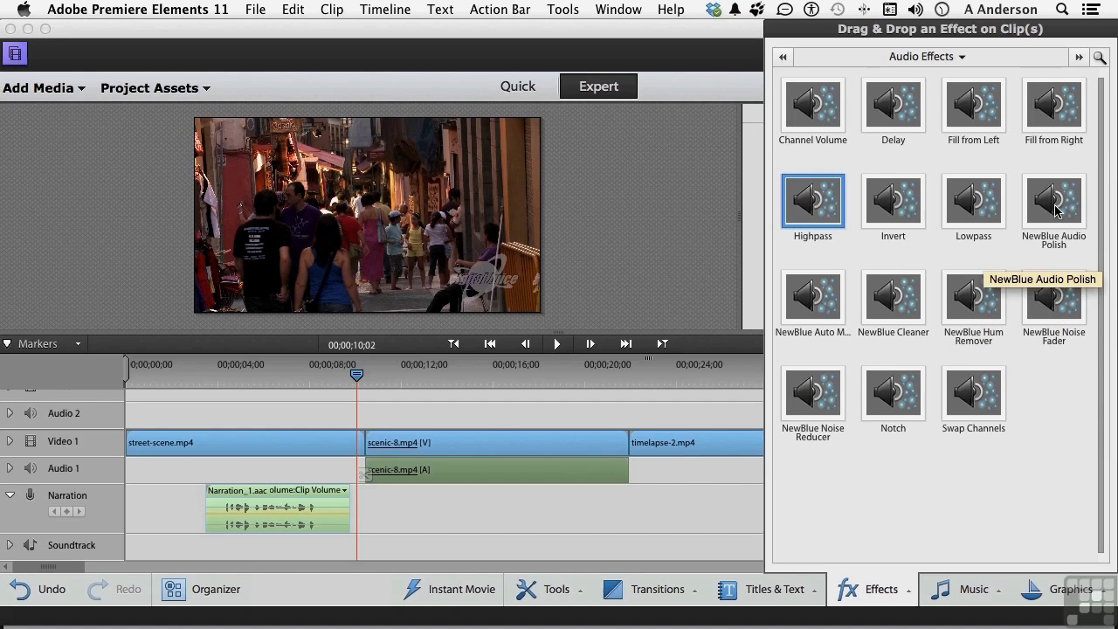
{"action": "left_click_drag", "start_coordinate": [1055, 210], "coordinate": [306, 507]}
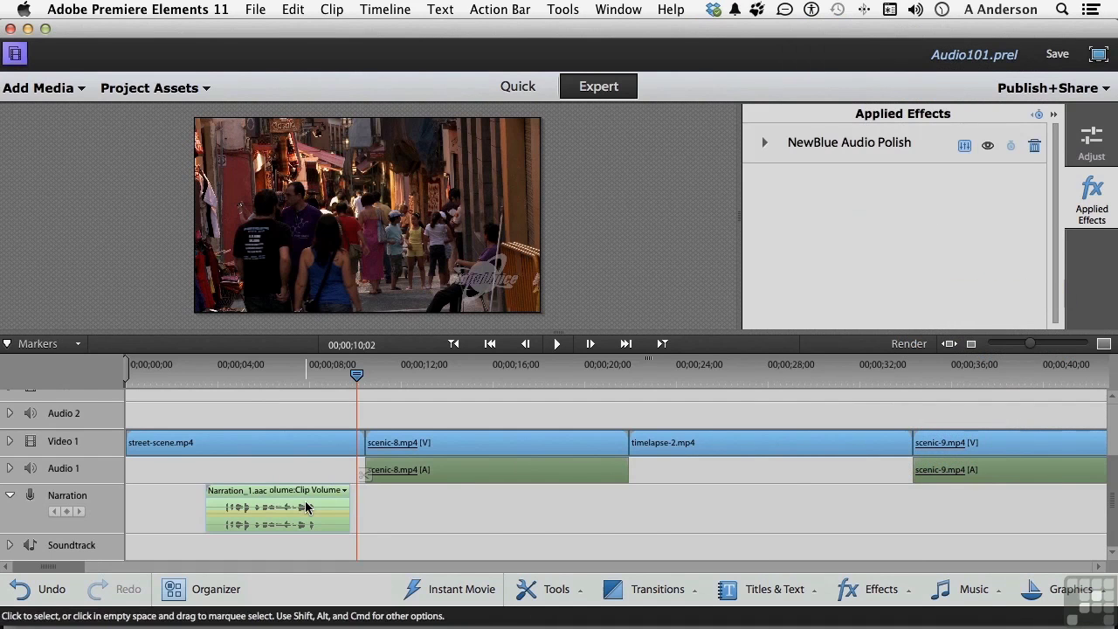
{"action": "left_click", "coordinate": [763, 145]}
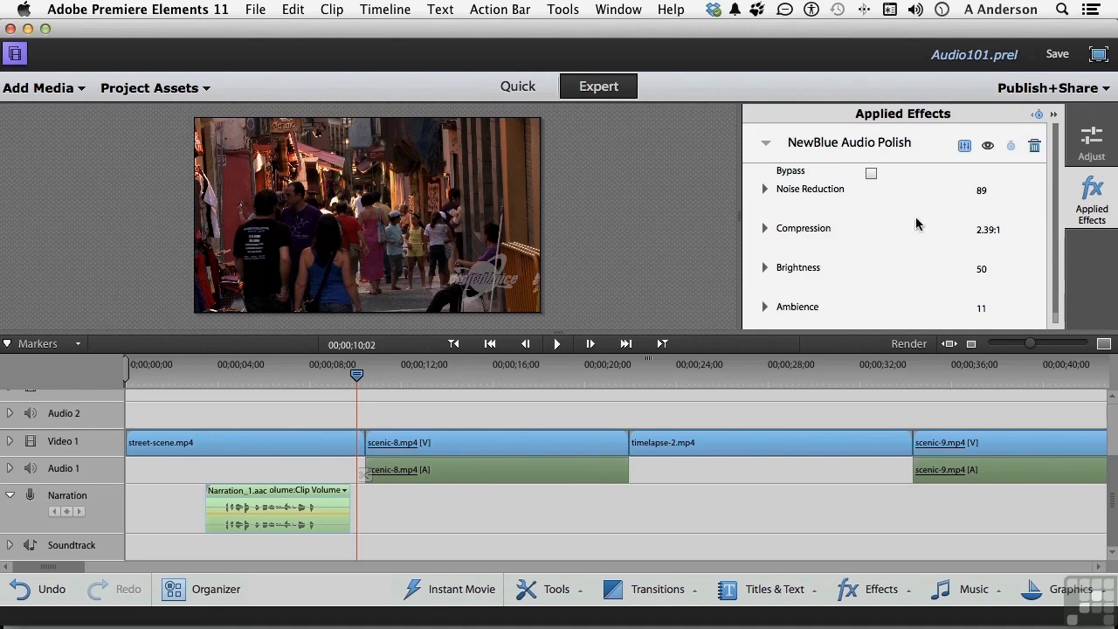
{"action": "left_click", "coordinate": [965, 146]}
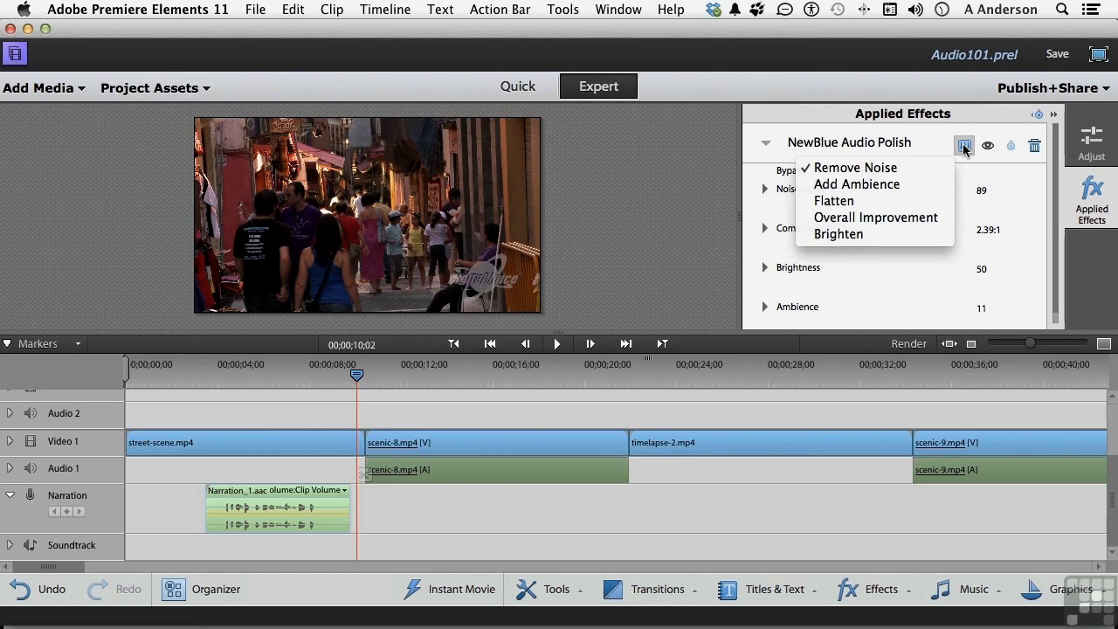
{"action": "left_click", "coordinate": [852, 170]}
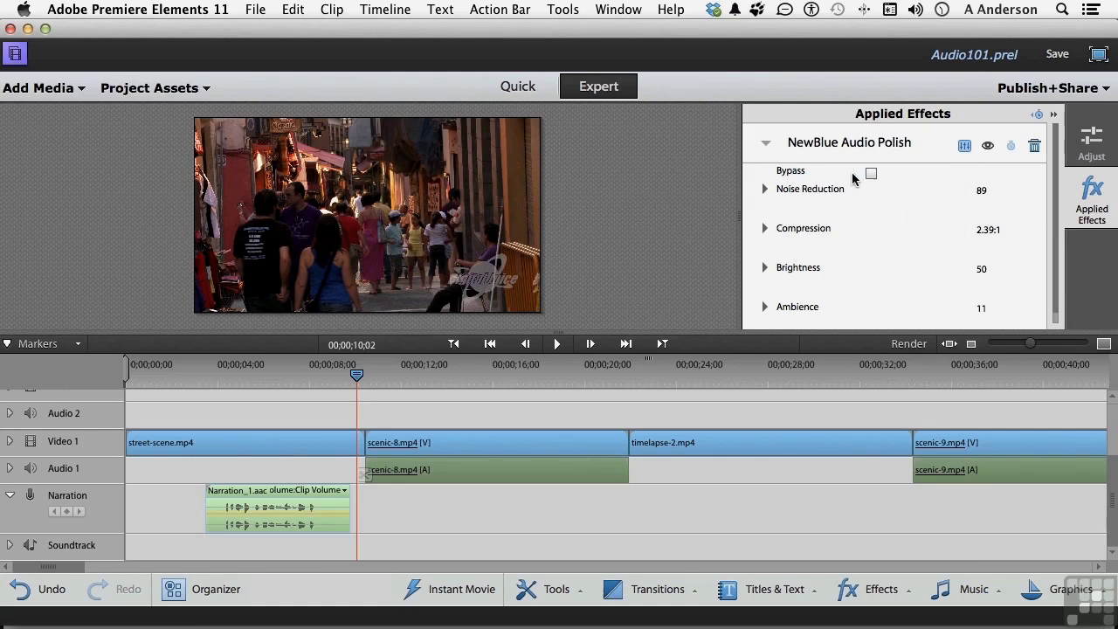
- Inspect the Compression, Brightness and Ambience controls and enlarge the preview monitor
{"action": "left_click", "coordinate": [765, 229]}
{"action": "left_click", "coordinate": [765, 229]}
{"action": "left_click", "coordinate": [766, 268]}
{"action": "left_click", "coordinate": [765, 269]}
{"action": "left_click_drag", "start_coordinate": [560, 331], "coordinate": [606, 370]}
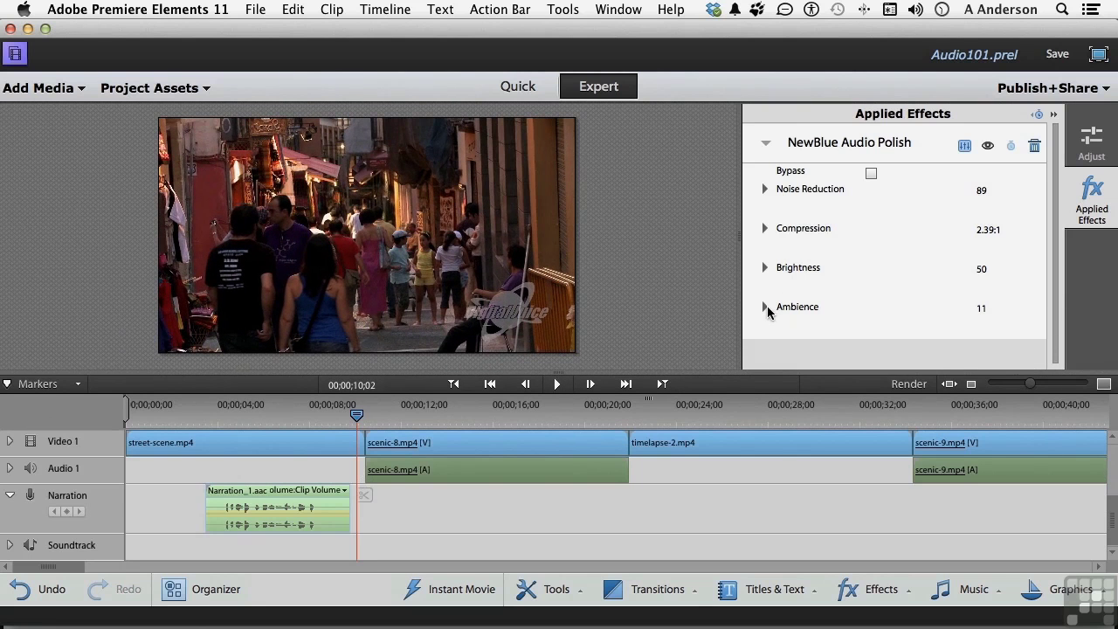
{"action": "left_click", "coordinate": [766, 307]}
{"action": "left_click", "coordinate": [766, 308]}
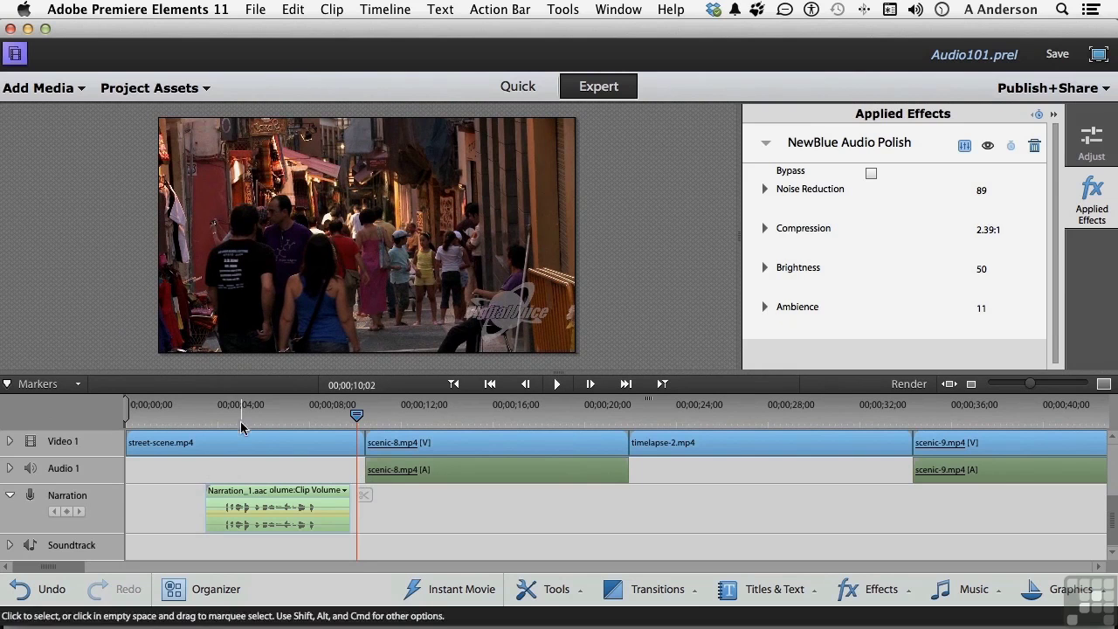
- Preview the timeline from 8;18 and again from 4;24 to hear the narration
{"action": "left_click", "coordinate": [332, 446]}
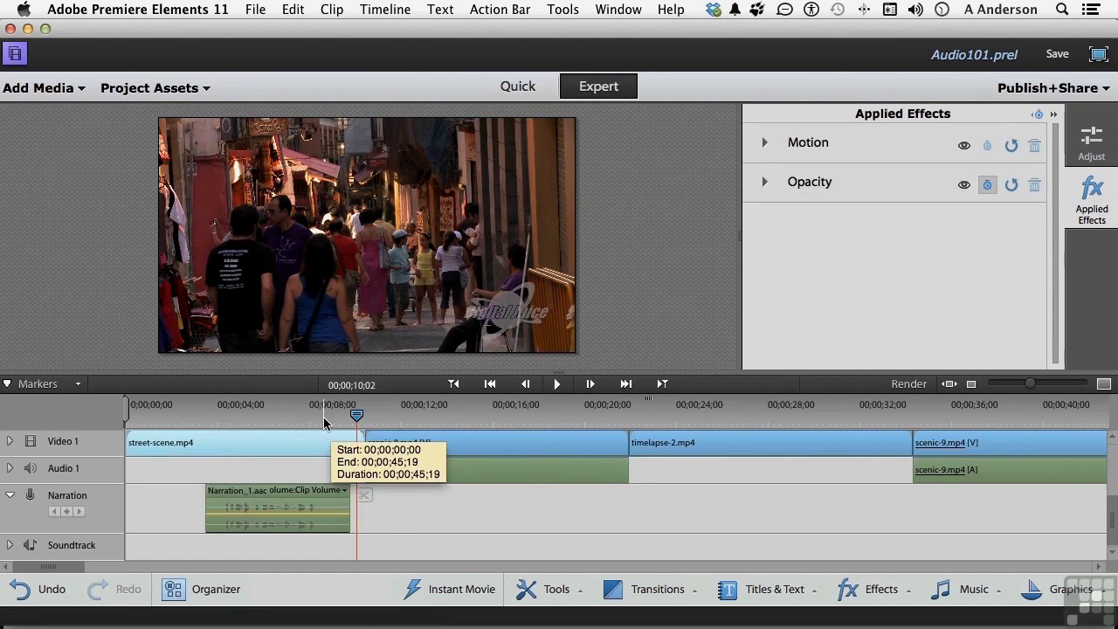
{"action": "left_click", "coordinate": [323, 421]}
{"action": "key", "text": "space"}
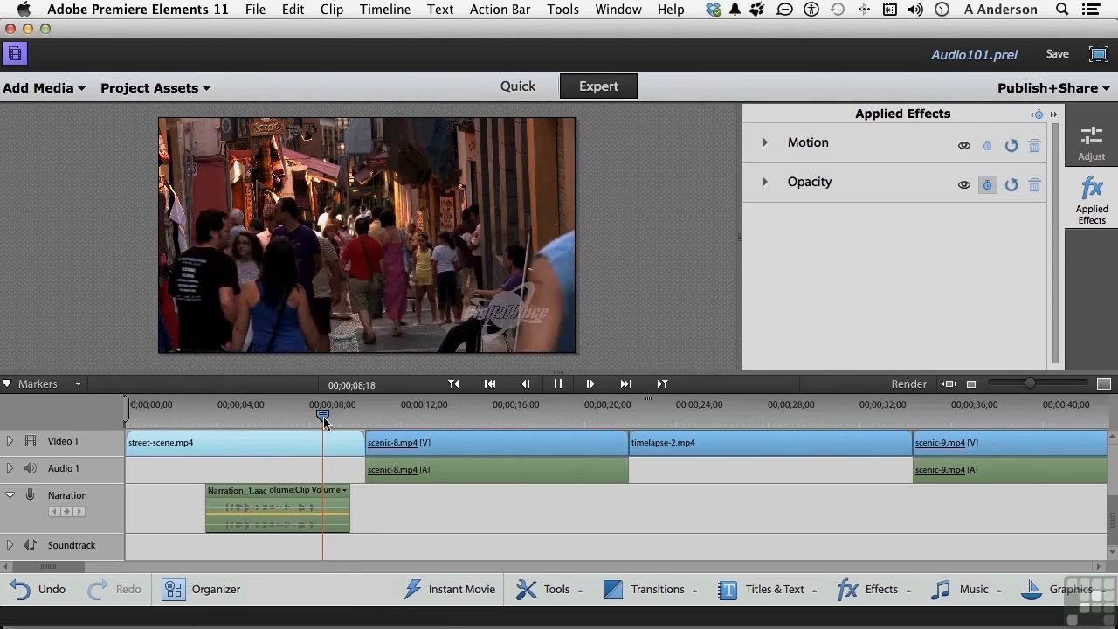
{"action": "key", "text": "space"}
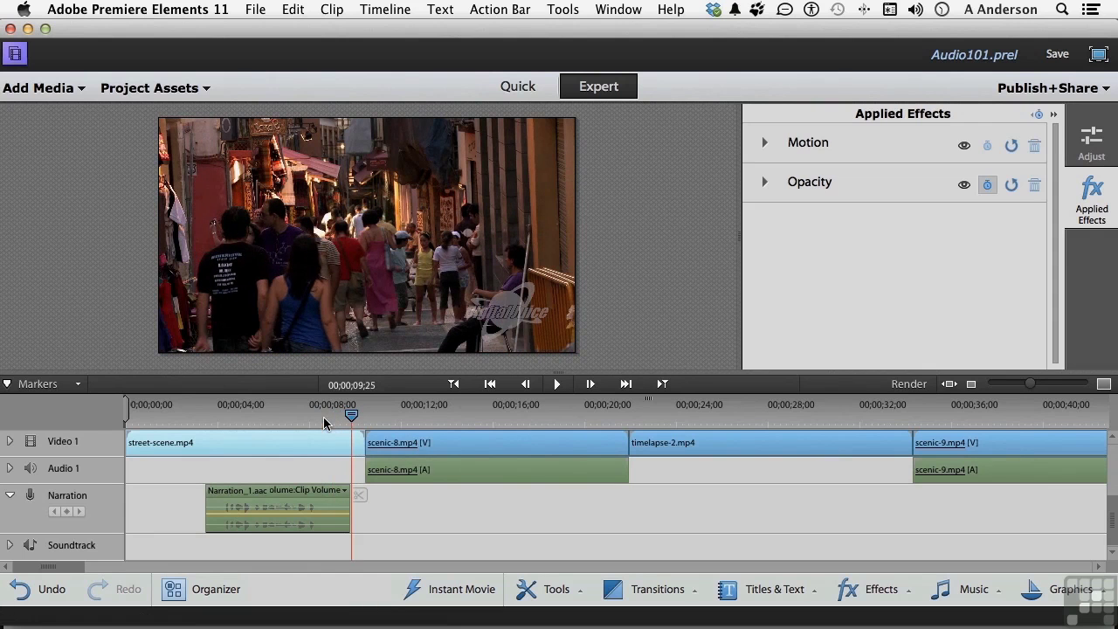
{"action": "left_click", "coordinate": [238, 415]}
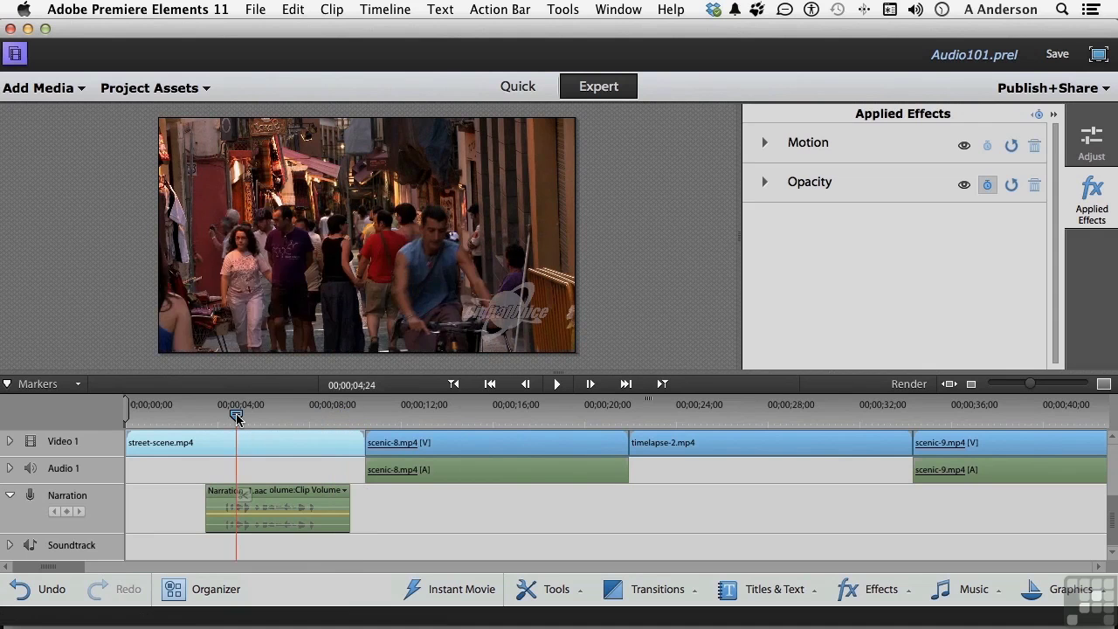
{"action": "key", "text": "space"}
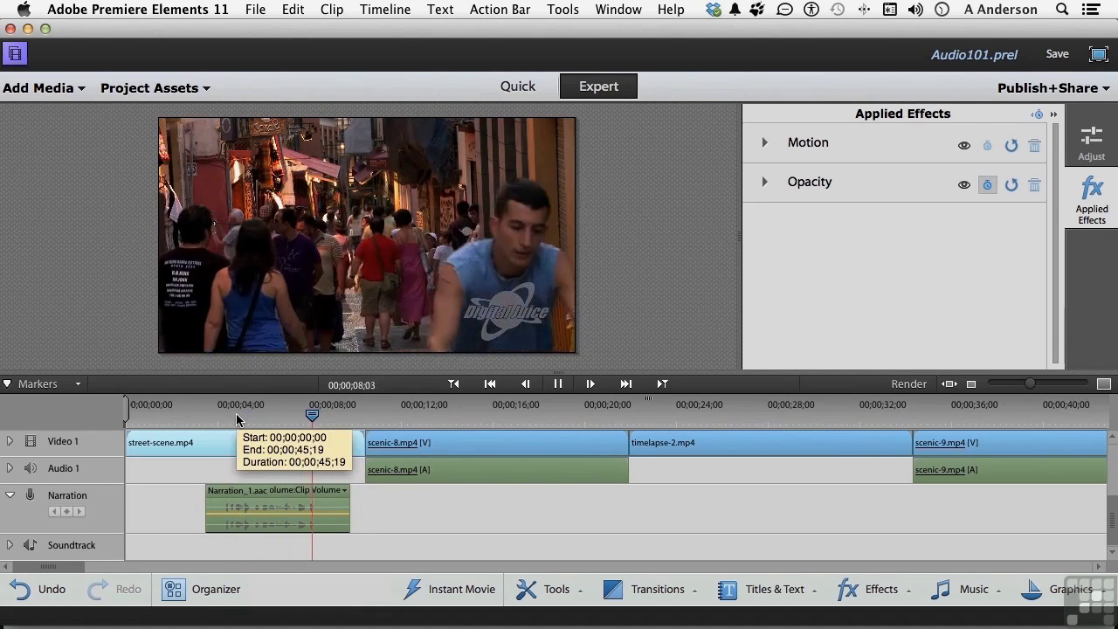
{"action": "key", "text": "space"}
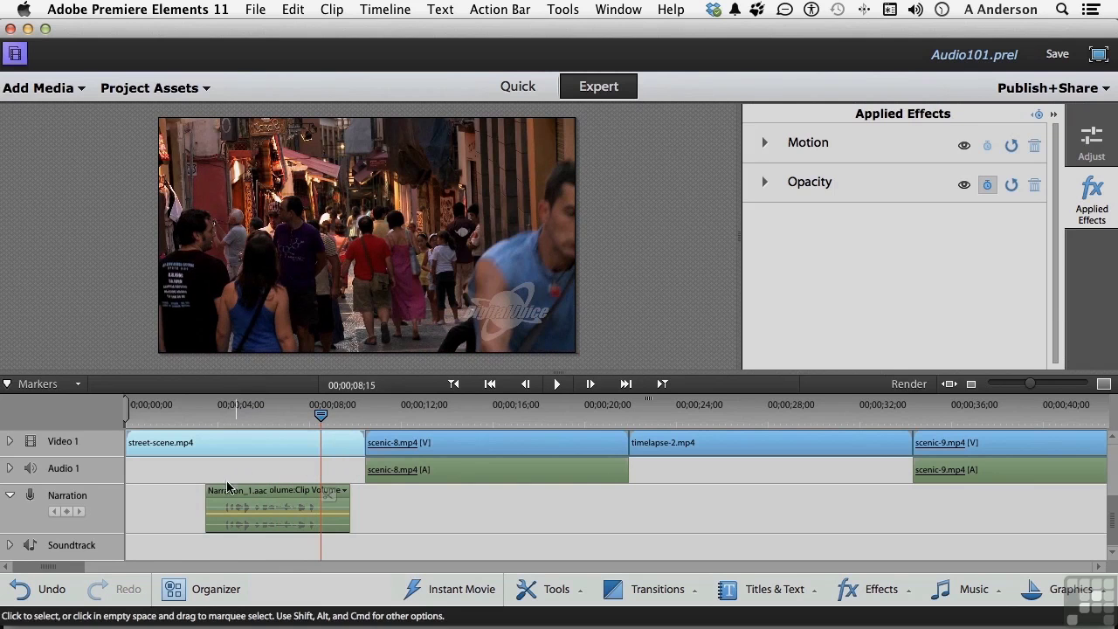
- Raise Audio Polish Ambience from 11 to 45 and preview the narration
{"action": "left_click", "coordinate": [251, 505]}
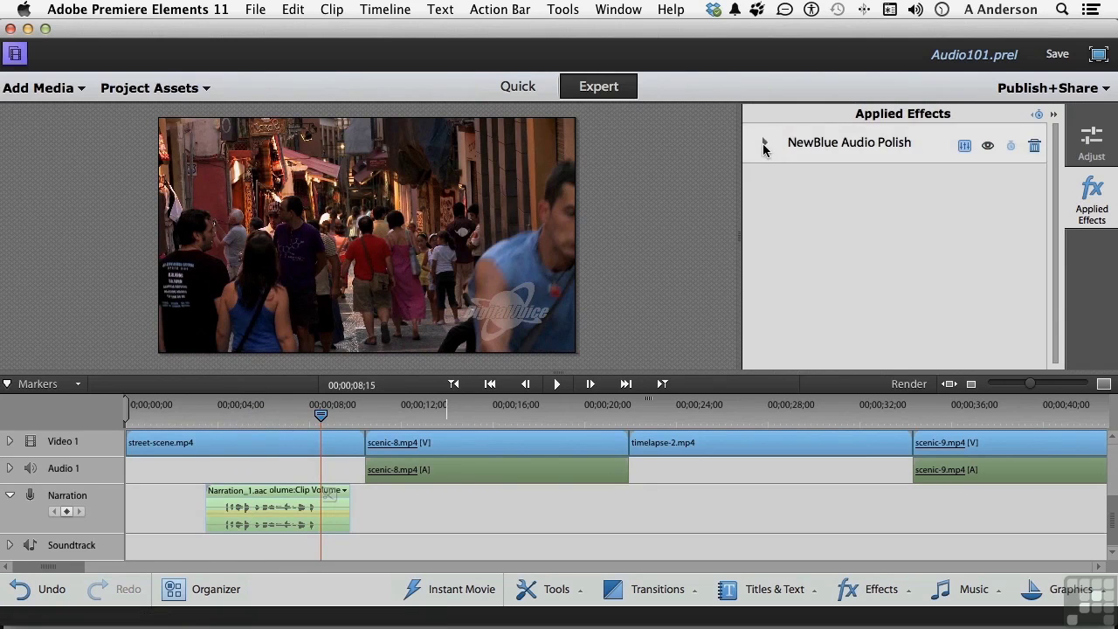
{"action": "left_click", "coordinate": [764, 142]}
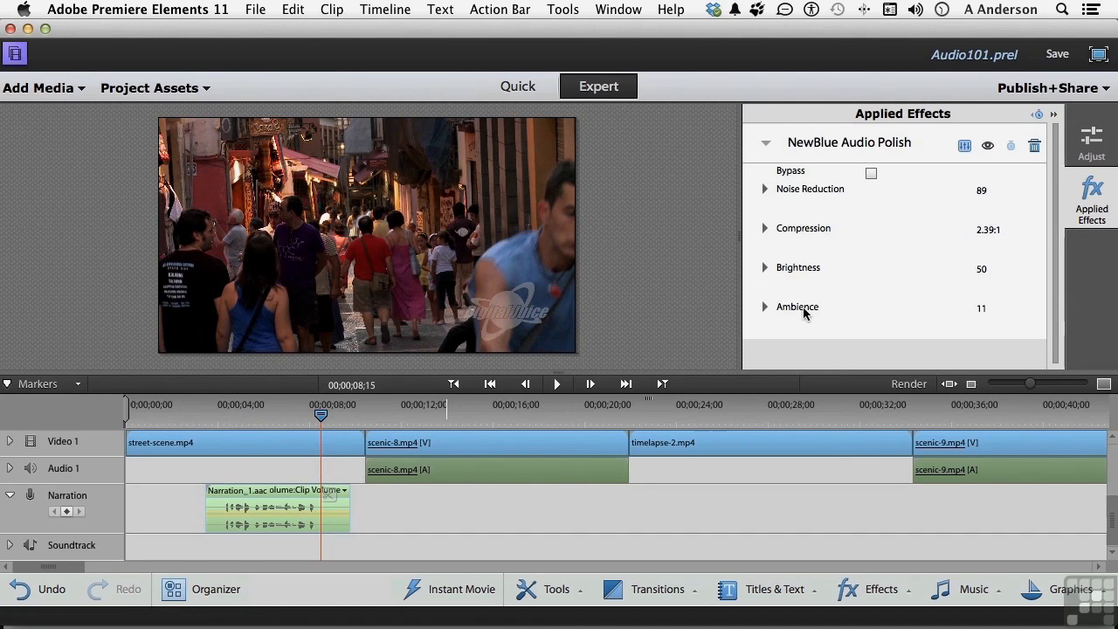
{"action": "left_click", "coordinate": [763, 307]}
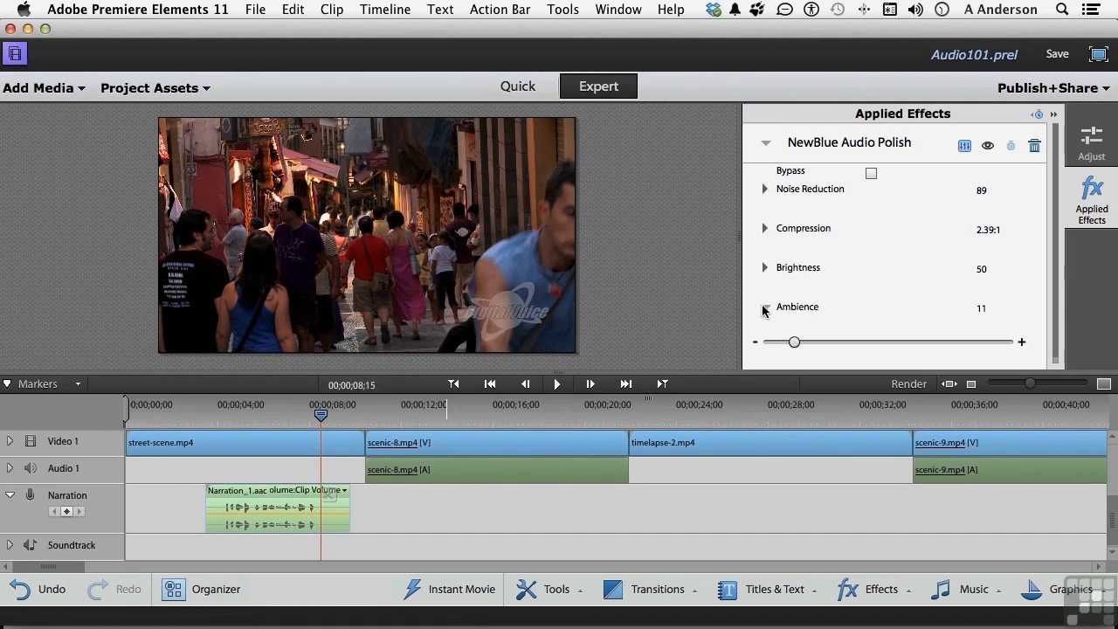
{"action": "left_click_drag", "start_coordinate": [794, 343], "coordinate": [876, 343]}
{"action": "left_click", "coordinate": [234, 439]}
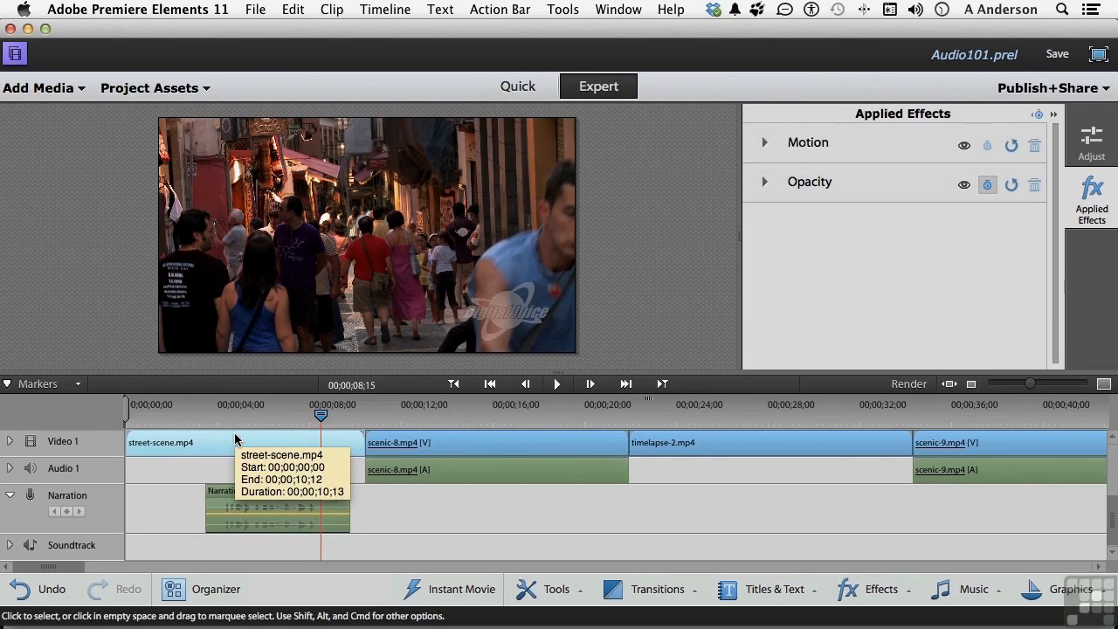
{"action": "left_click", "coordinate": [235, 411]}
{"action": "key", "text": "space"}
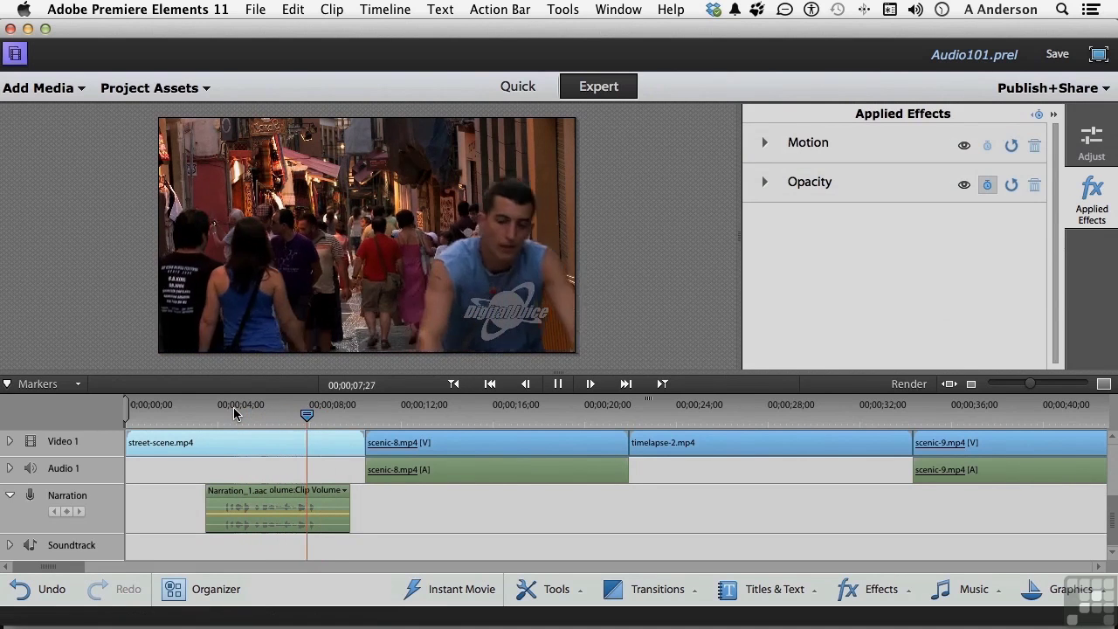
{"action": "key", "text": "space"}
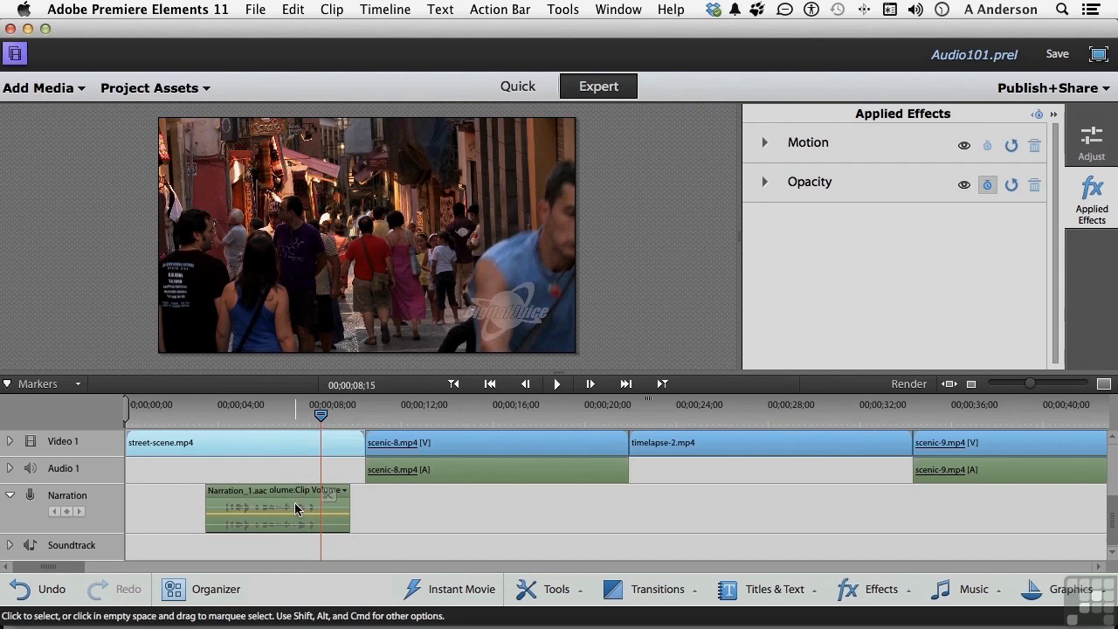
- Turn Ambience down to 0 and replay the narration from about 4 seconds
{"action": "left_click", "coordinate": [294, 528]}
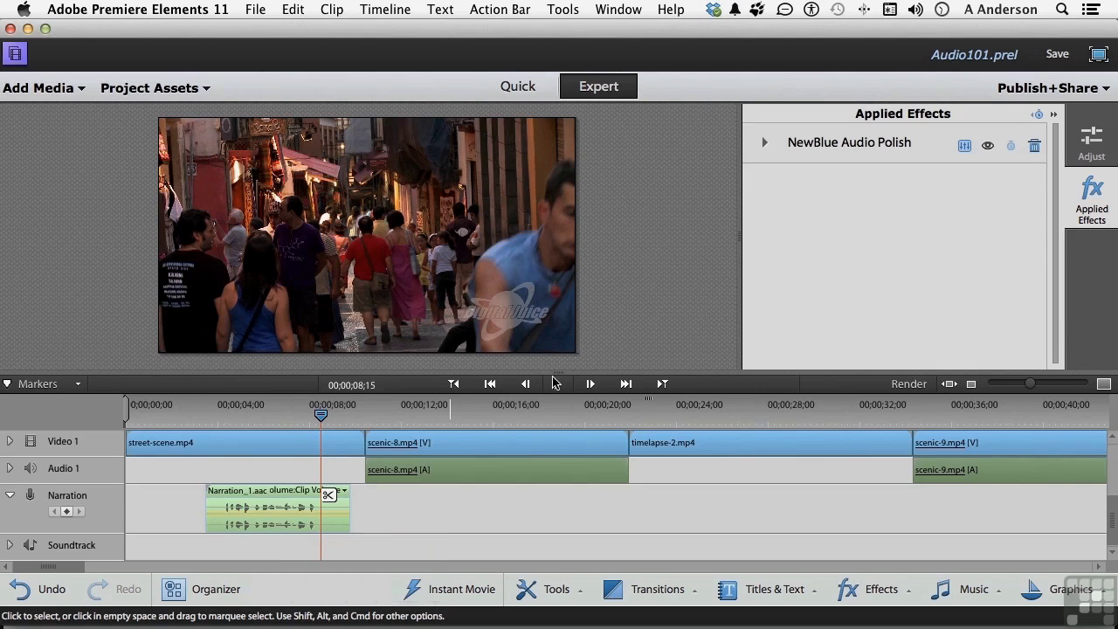
{"action": "left_click", "coordinate": [762, 146]}
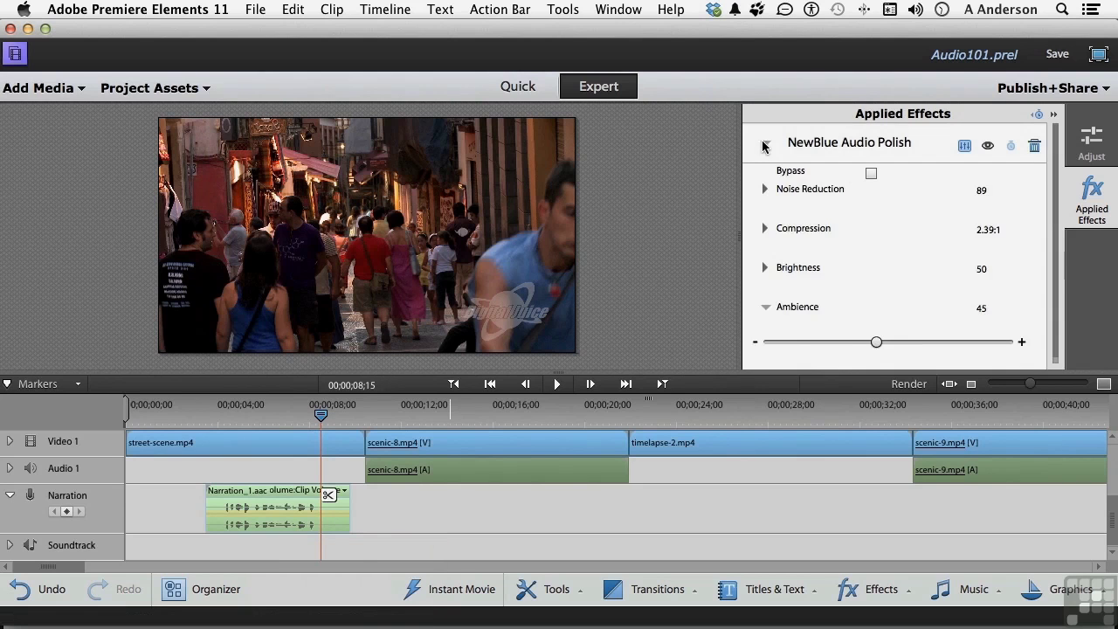
{"action": "left_click_drag", "start_coordinate": [874, 342], "coordinate": [746, 347]}
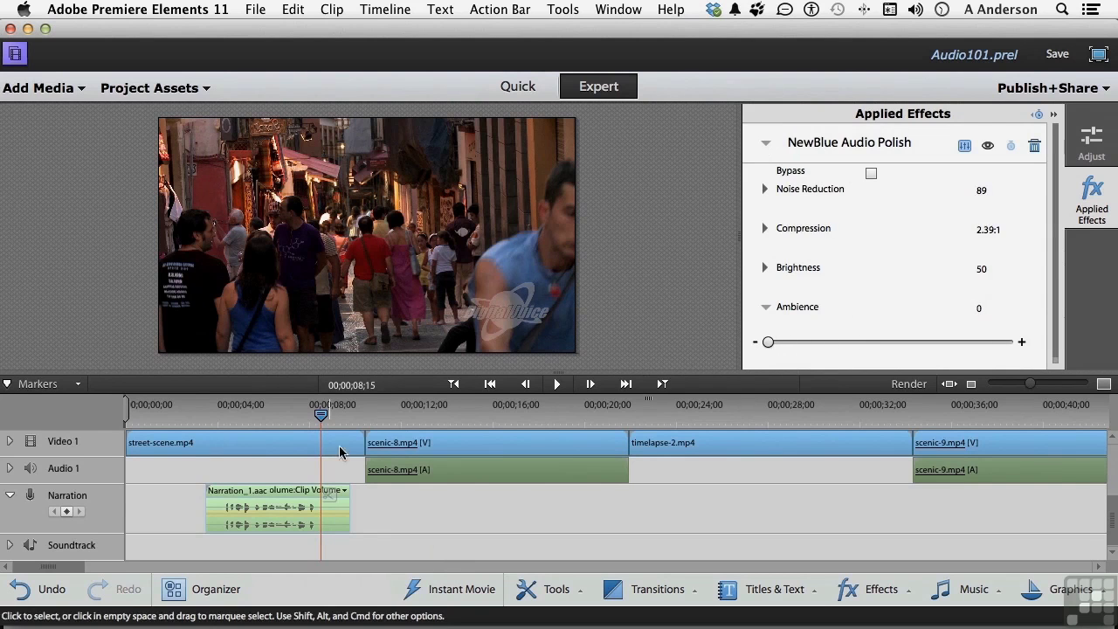
{"action": "left_click", "coordinate": [219, 443]}
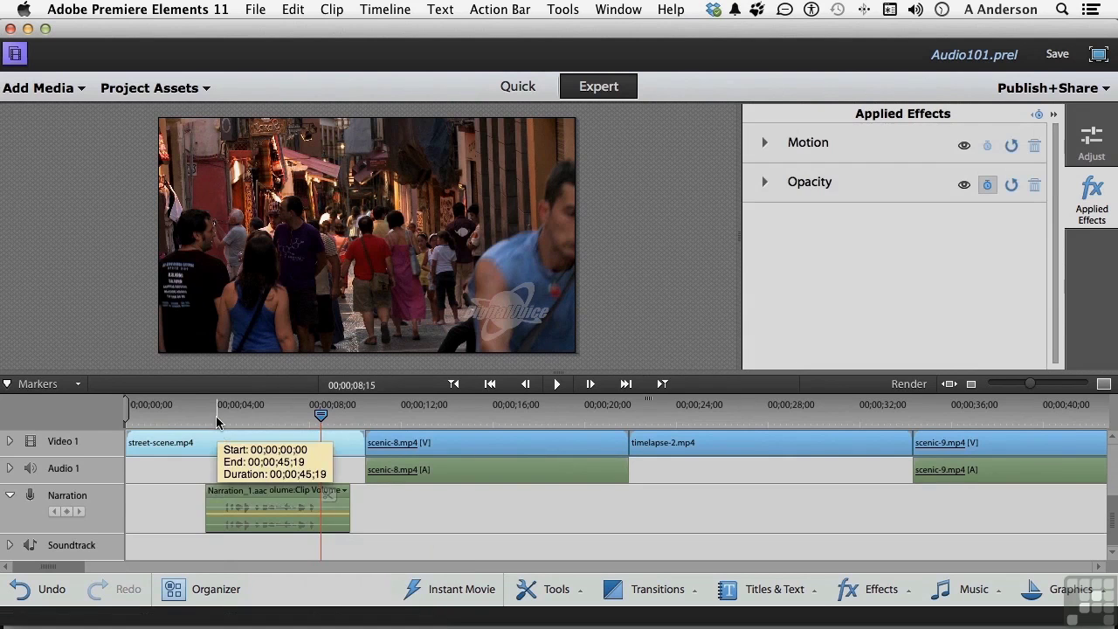
{"action": "left_click", "coordinate": [216, 416]}
{"action": "key", "text": "space"}
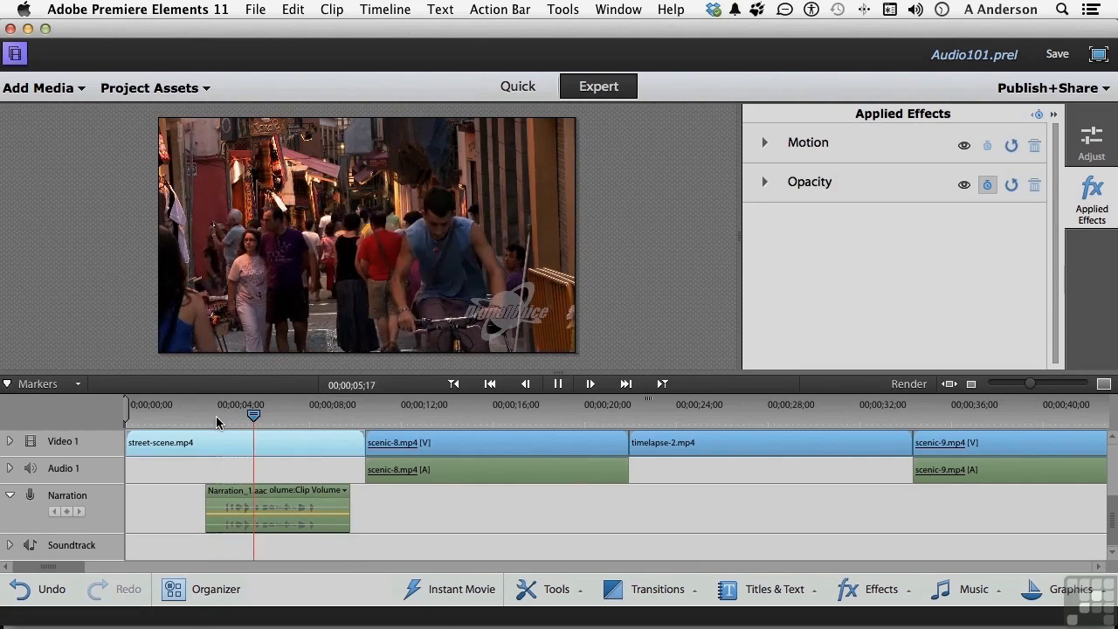
{"action": "key", "text": "space"}
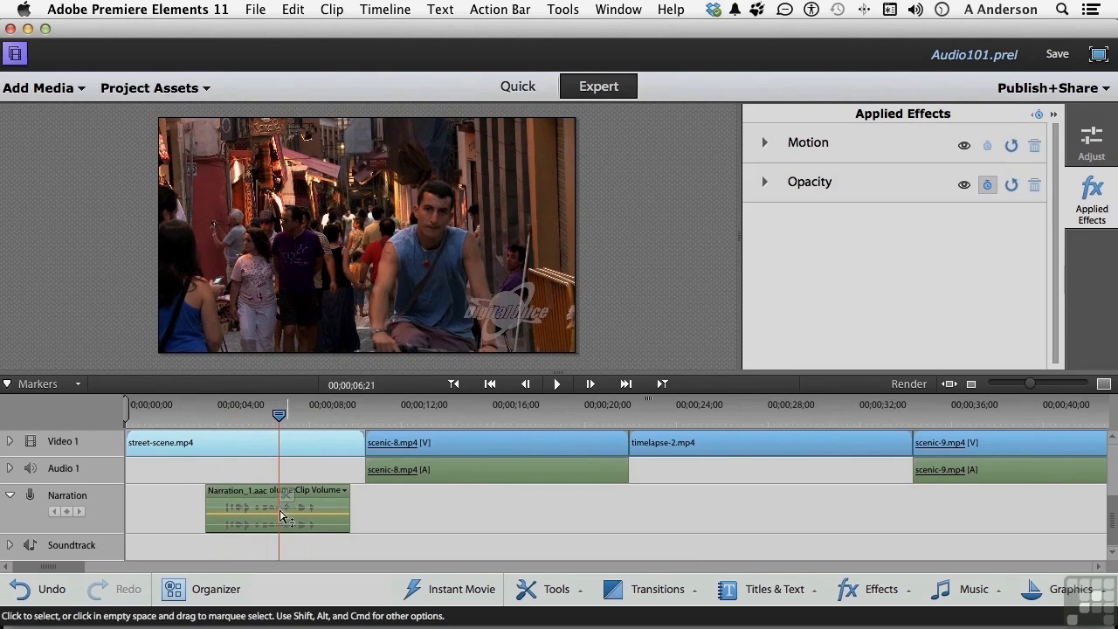
- Lower the Narration clip's Audio Polish Brightness from 50 to 7
{"action": "left_click", "coordinate": [313, 533]}
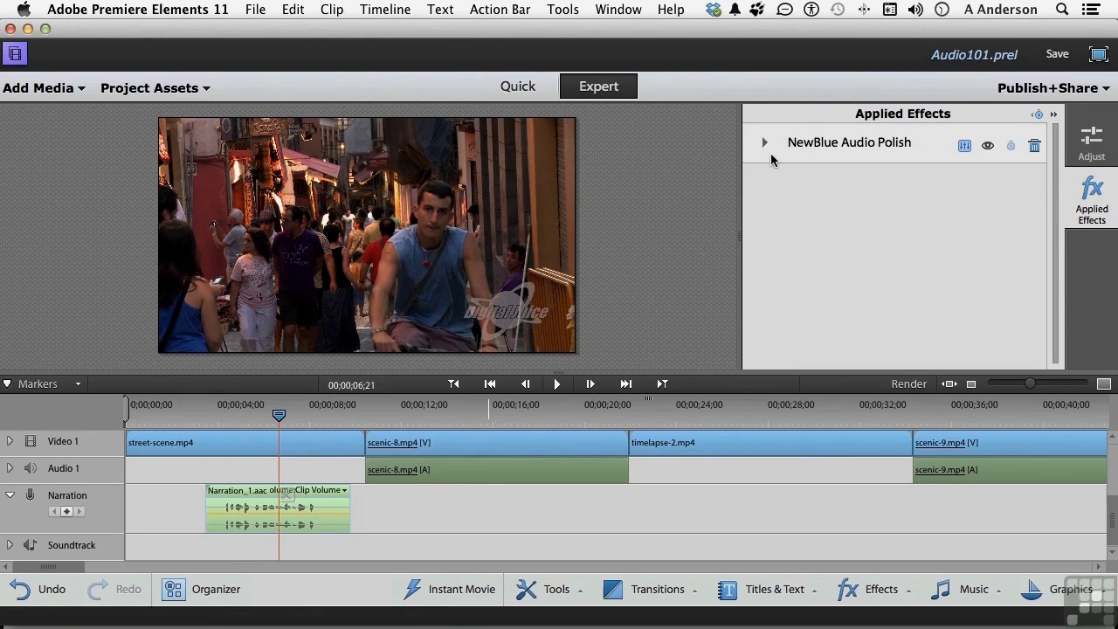
{"action": "left_click", "coordinate": [765, 143]}
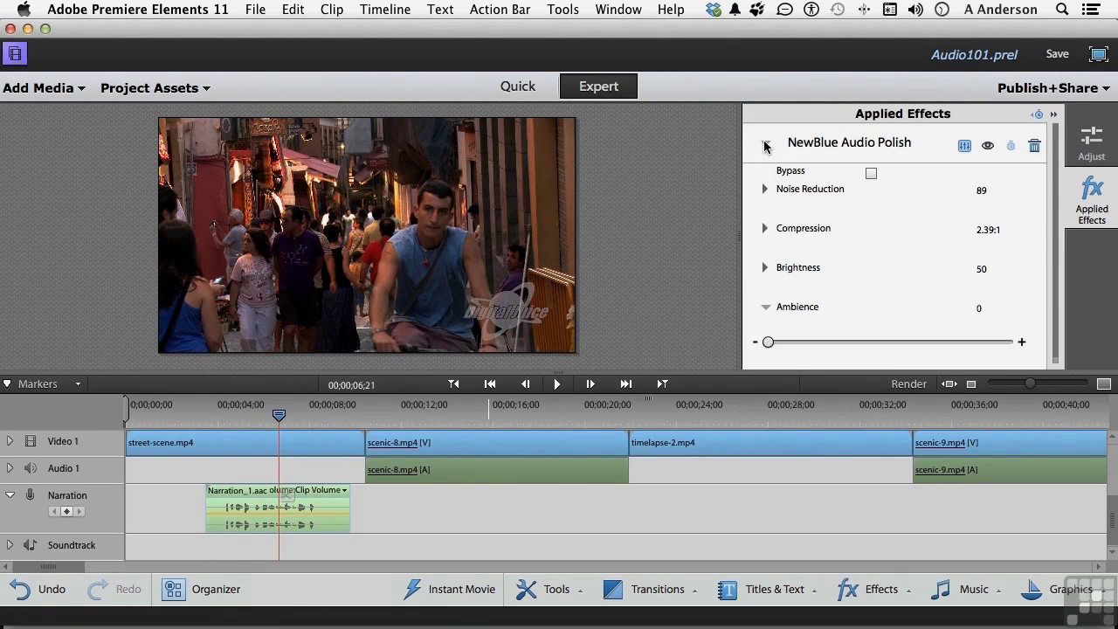
{"action": "left_click", "coordinate": [766, 268]}
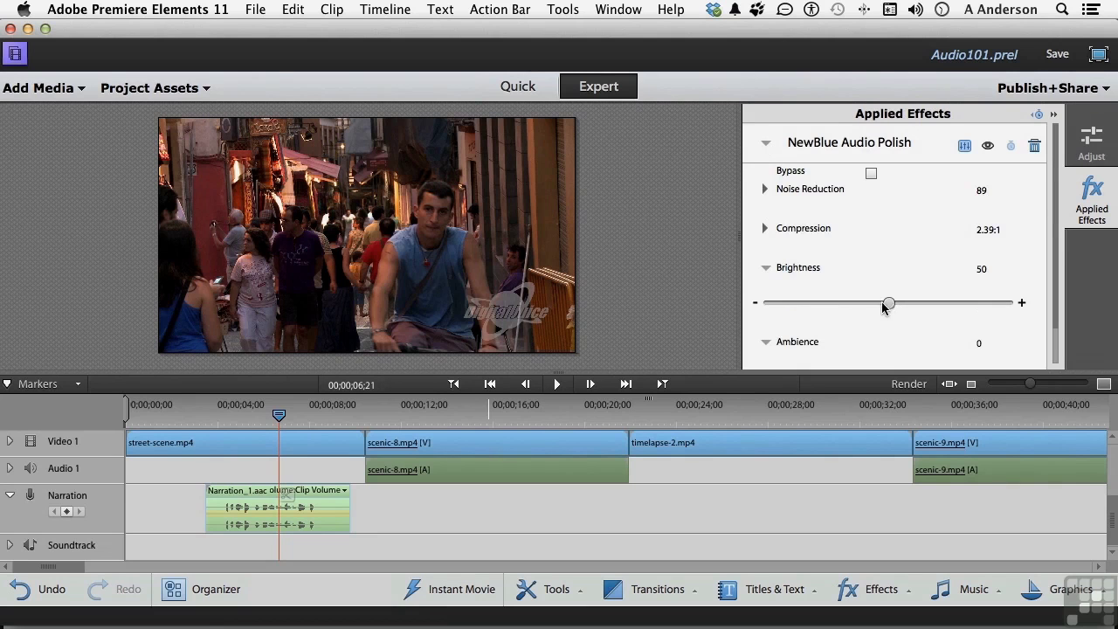
{"action": "left_click_drag", "start_coordinate": [887, 306], "coordinate": [783, 306]}
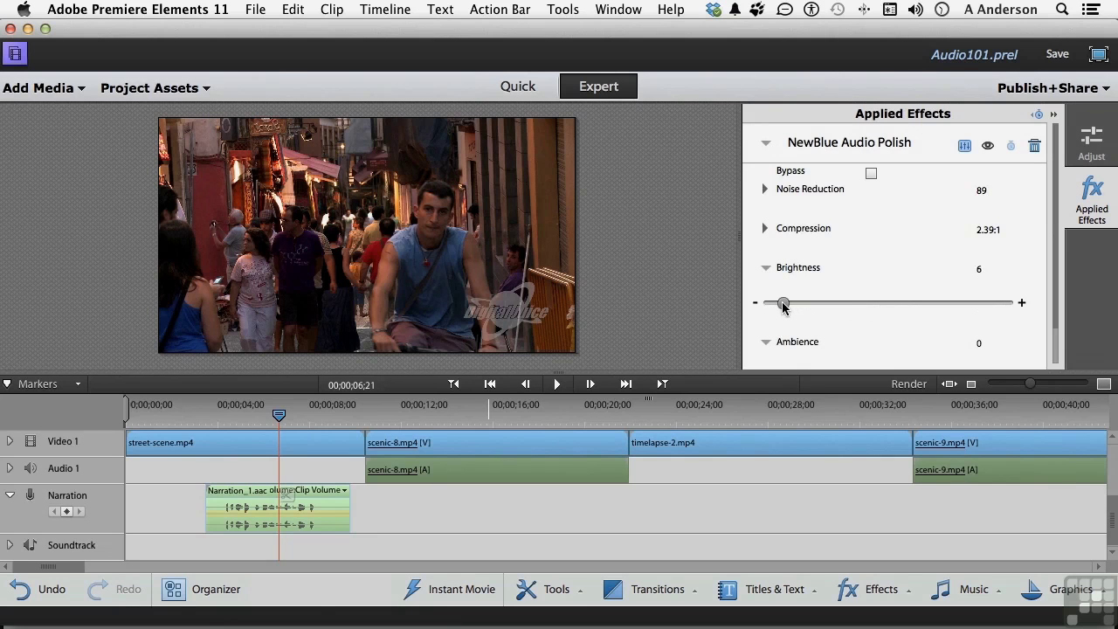
- Play the narration back from 00;00;04;03 to hear the lower Brightness
{"action": "left_click", "coordinate": [221, 448]}
{"action": "left_click", "coordinate": [221, 417]}
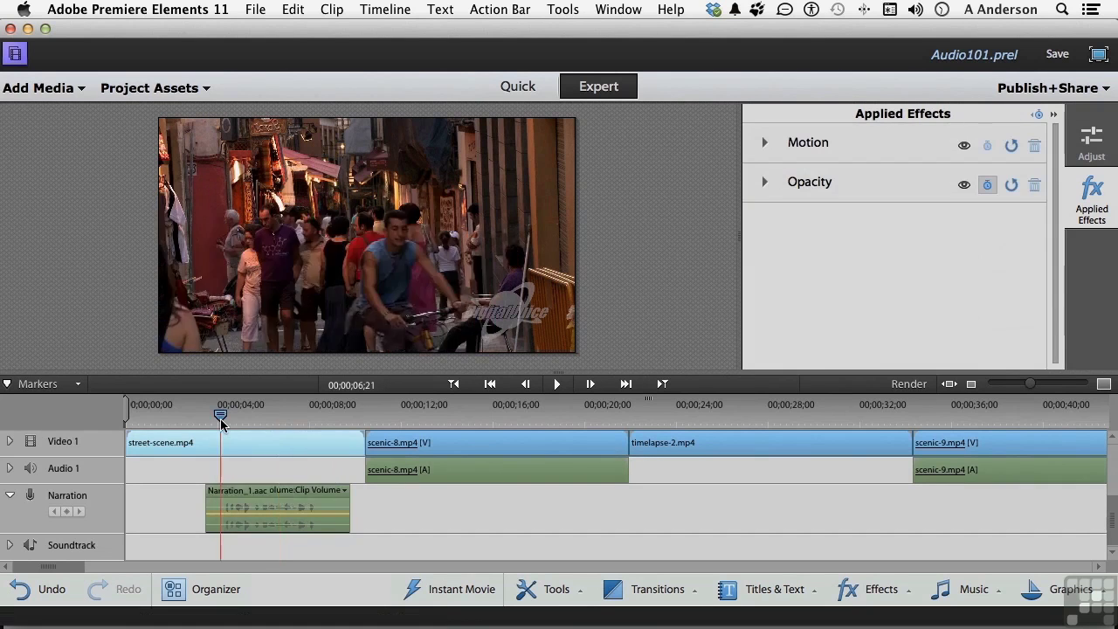
{"action": "key", "text": "space"}
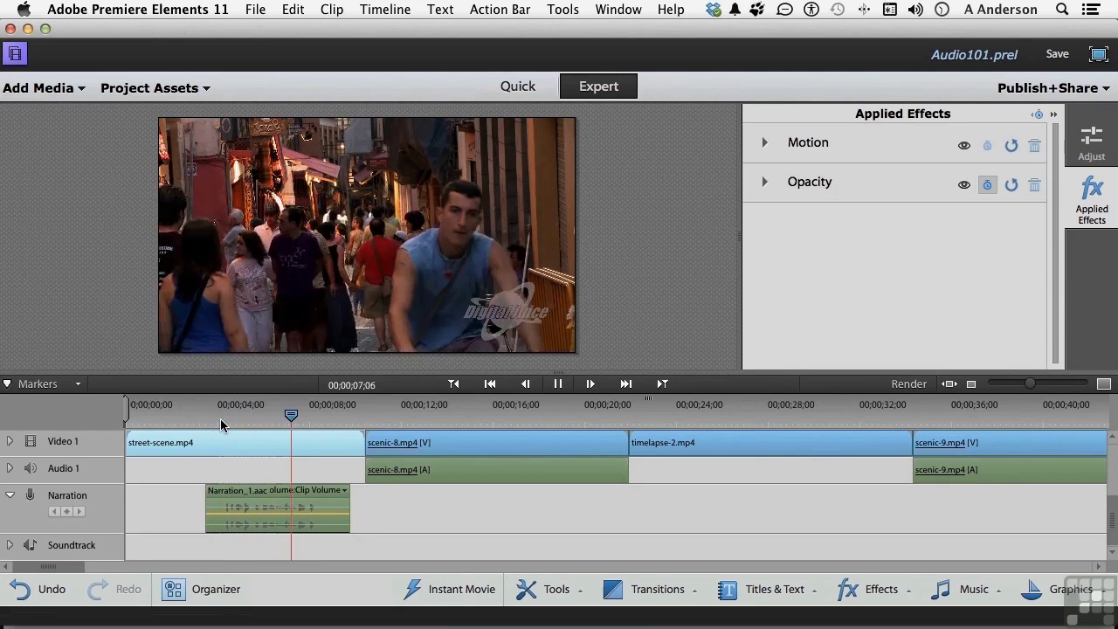
{"action": "key", "text": "space"}
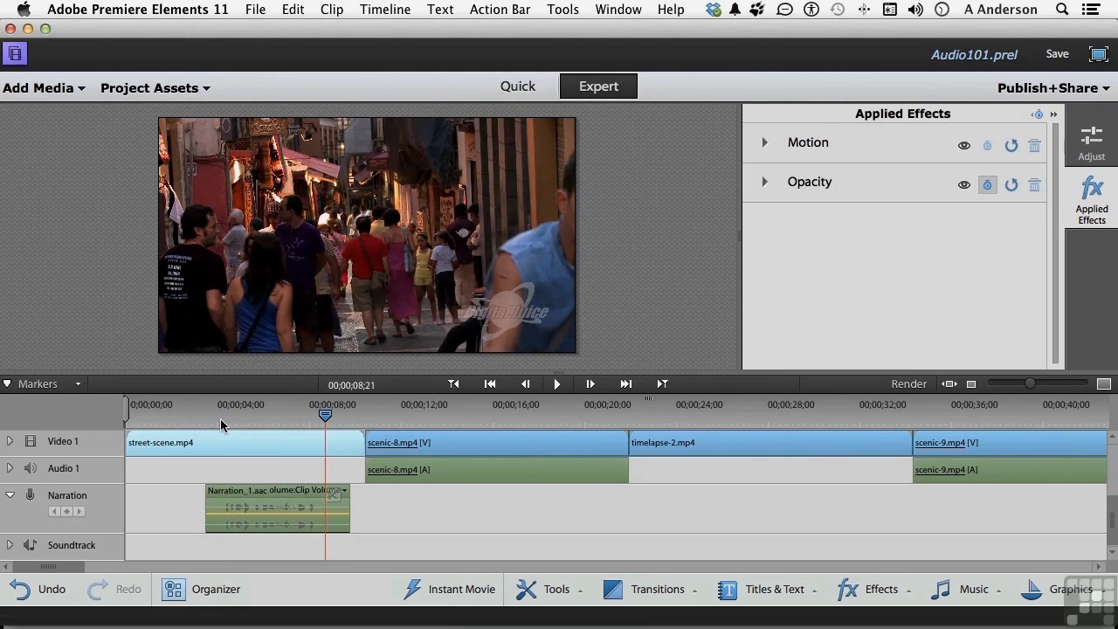
- Lower the Narration clip's NewBlue Audio Polish Compression from 2.39:1 to 1.43:1
{"action": "left_click", "coordinate": [252, 527]}
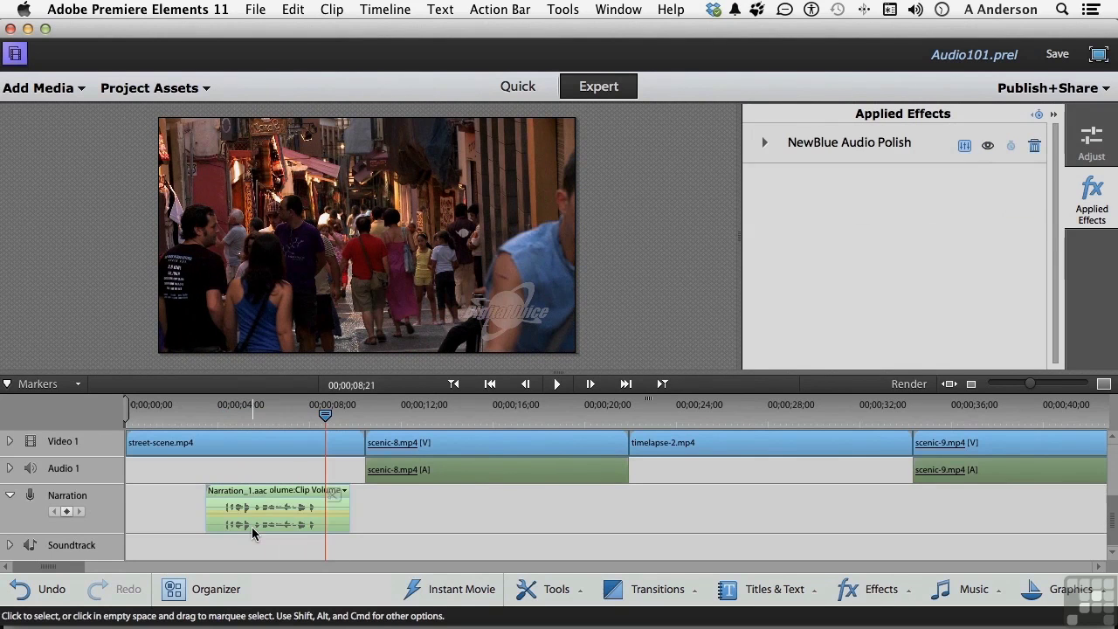
{"action": "left_click", "coordinate": [769, 145]}
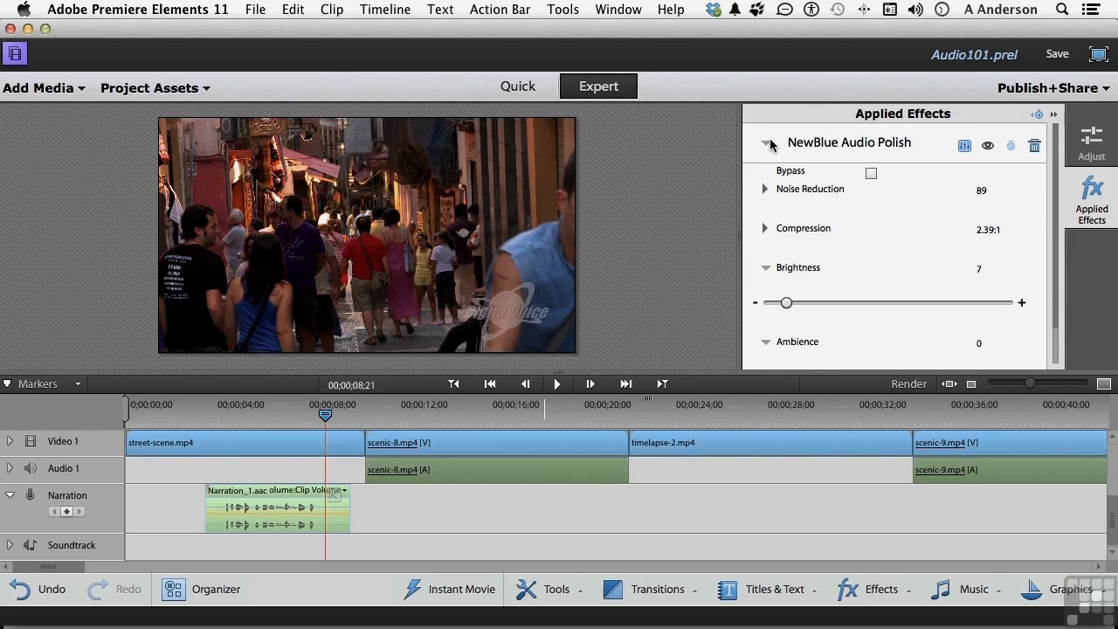
{"action": "left_click", "coordinate": [766, 229]}
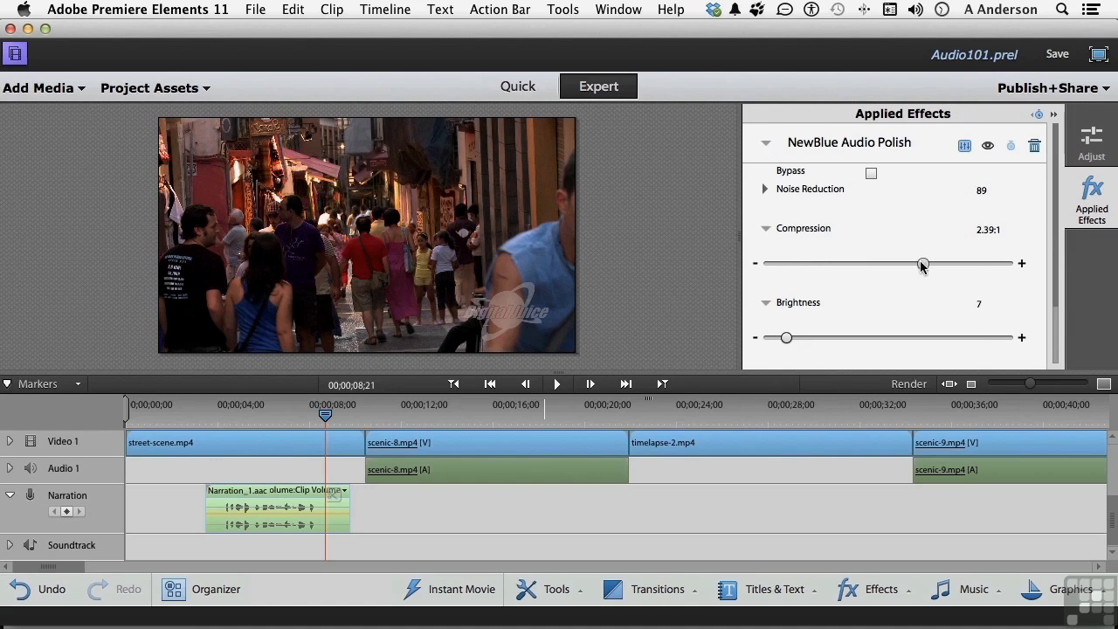
{"action": "left_click_drag", "start_coordinate": [922, 263], "coordinate": [848, 264]}
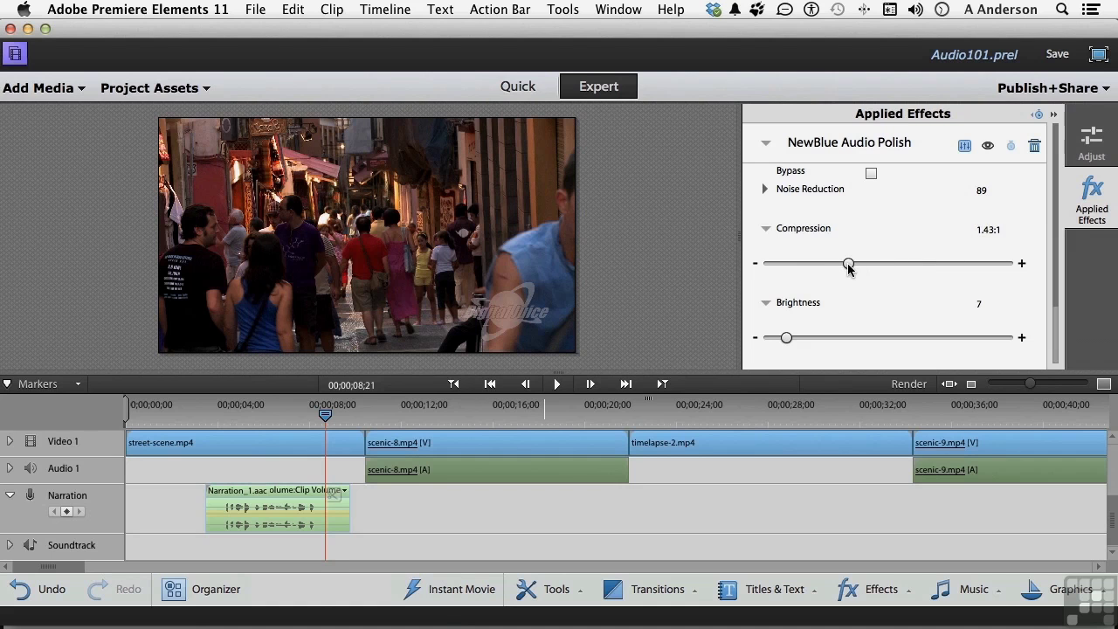
- Play the narration back from 00;00;04;14 to hear the reduced compression, then stop
{"action": "left_click", "coordinate": [228, 415]}
{"action": "key", "text": "space"}
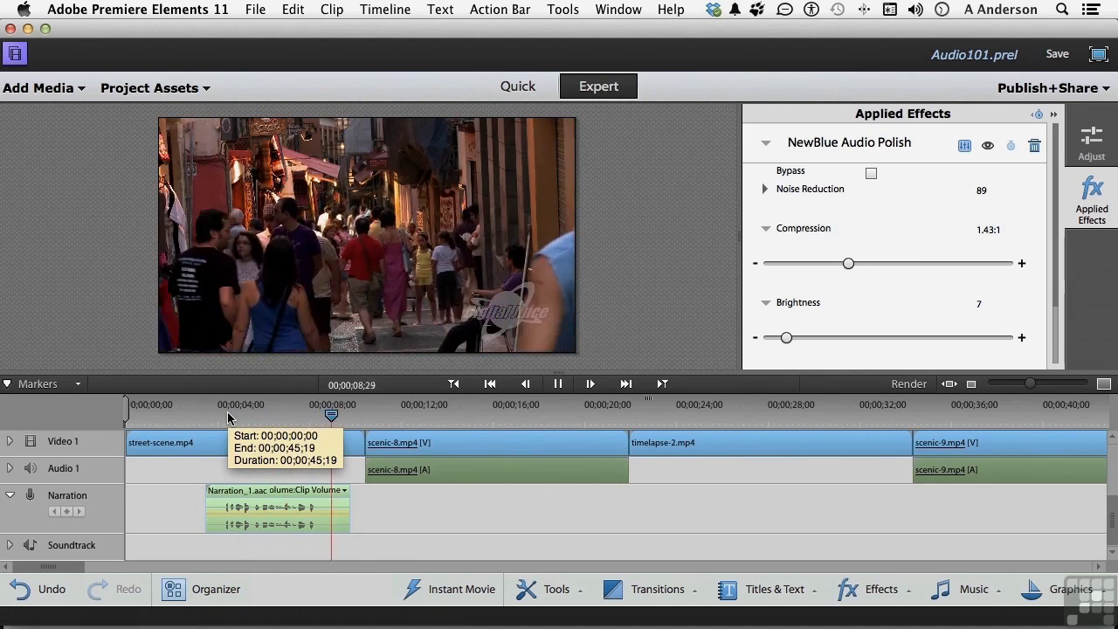
{"action": "key", "text": "space"}
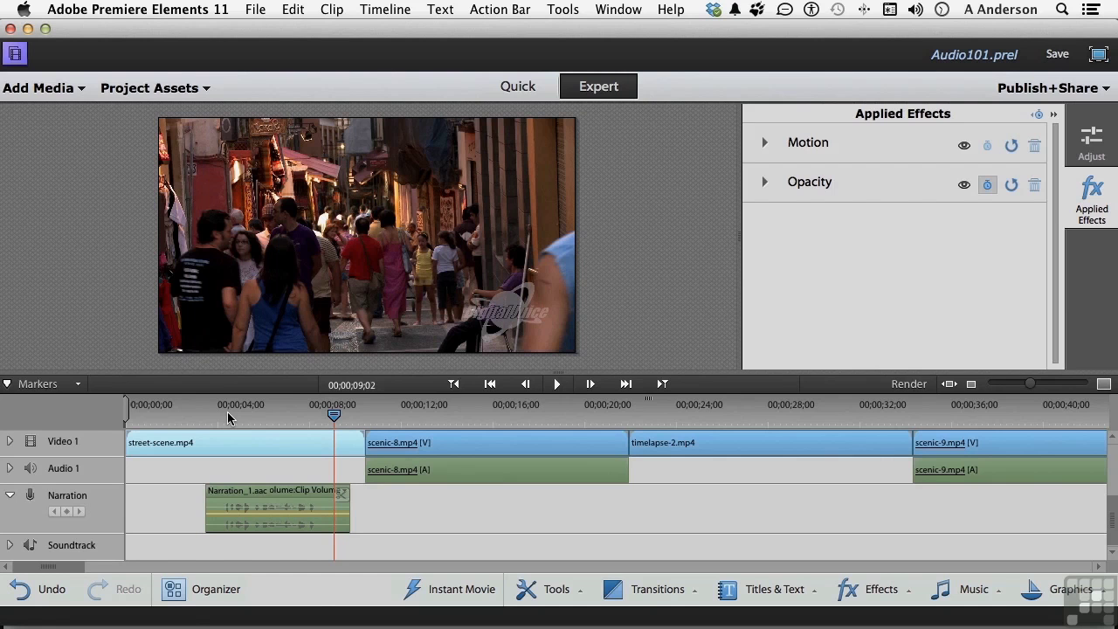
- Select the Narration clip and bring up its NewBlue Audio Polish effect menu, choosing nothing
{"action": "left_click", "coordinate": [315, 507]}
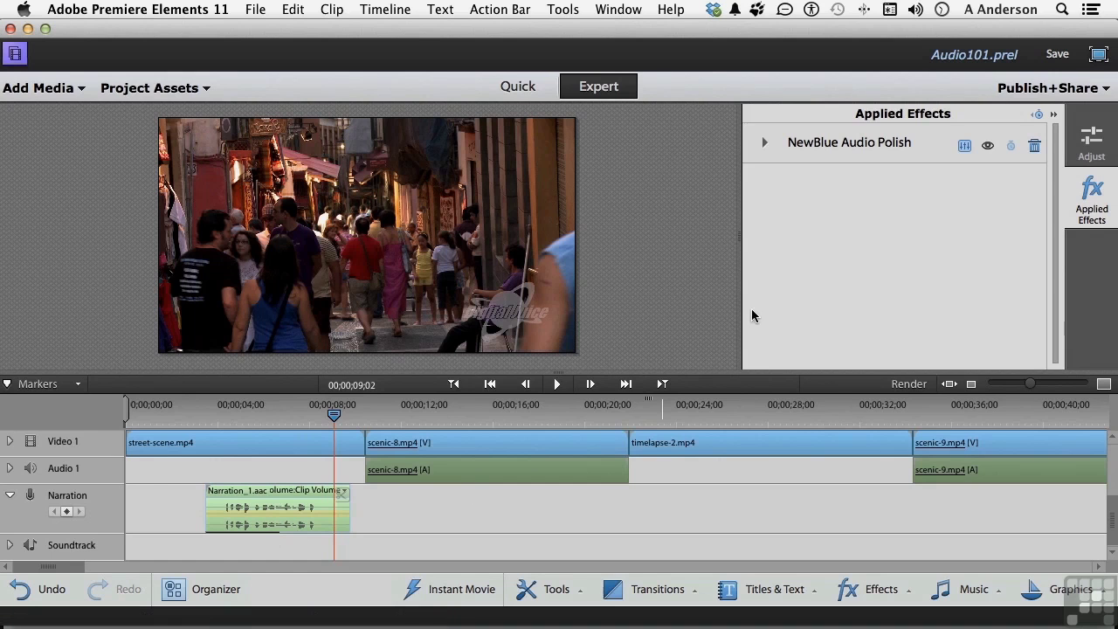
{"action": "right_click", "coordinate": [870, 146]}
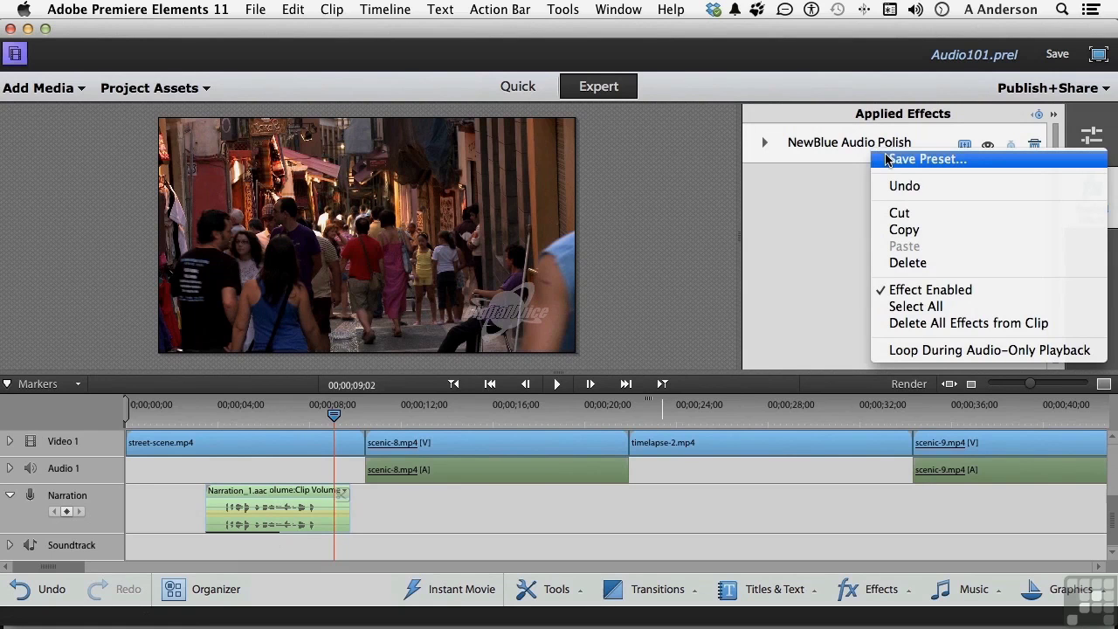
{"action": "left_click", "coordinate": [821, 194]}
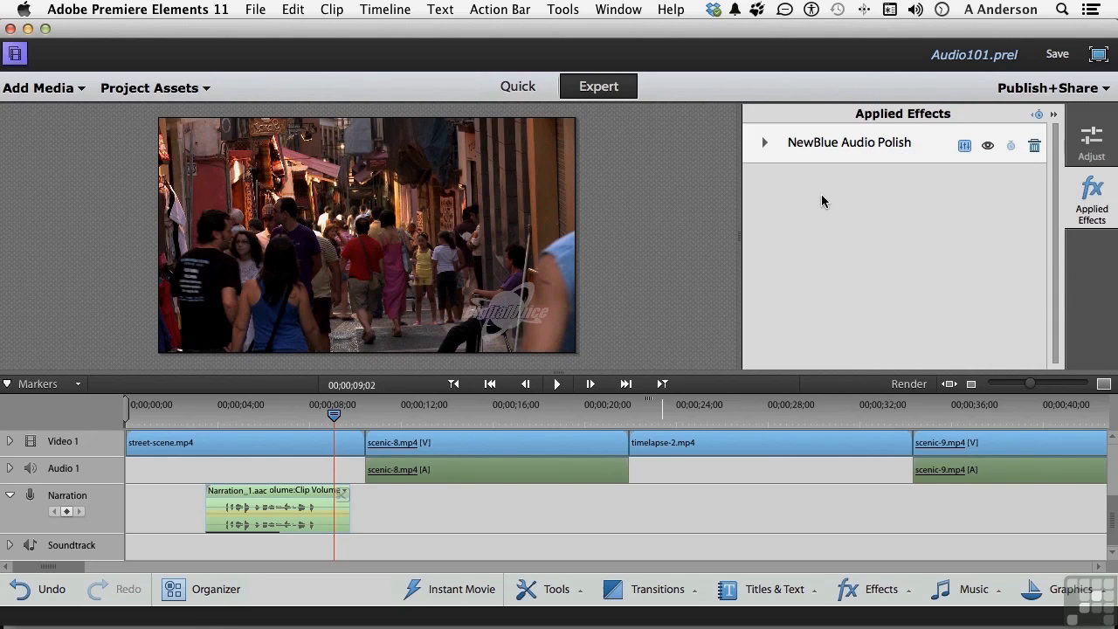